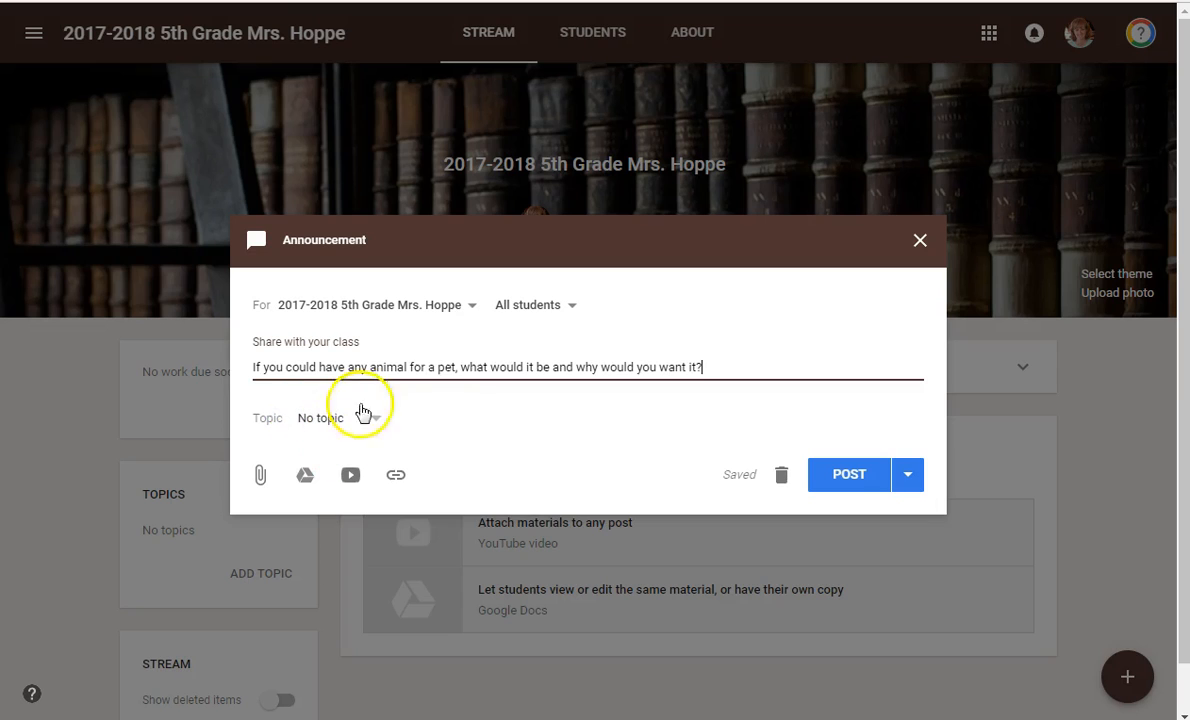
# Try adding the Hueneme Pirate and TLAP/iCadre classes as recipients of the announcement, and deselect both again
pyautogui.click(473, 310)
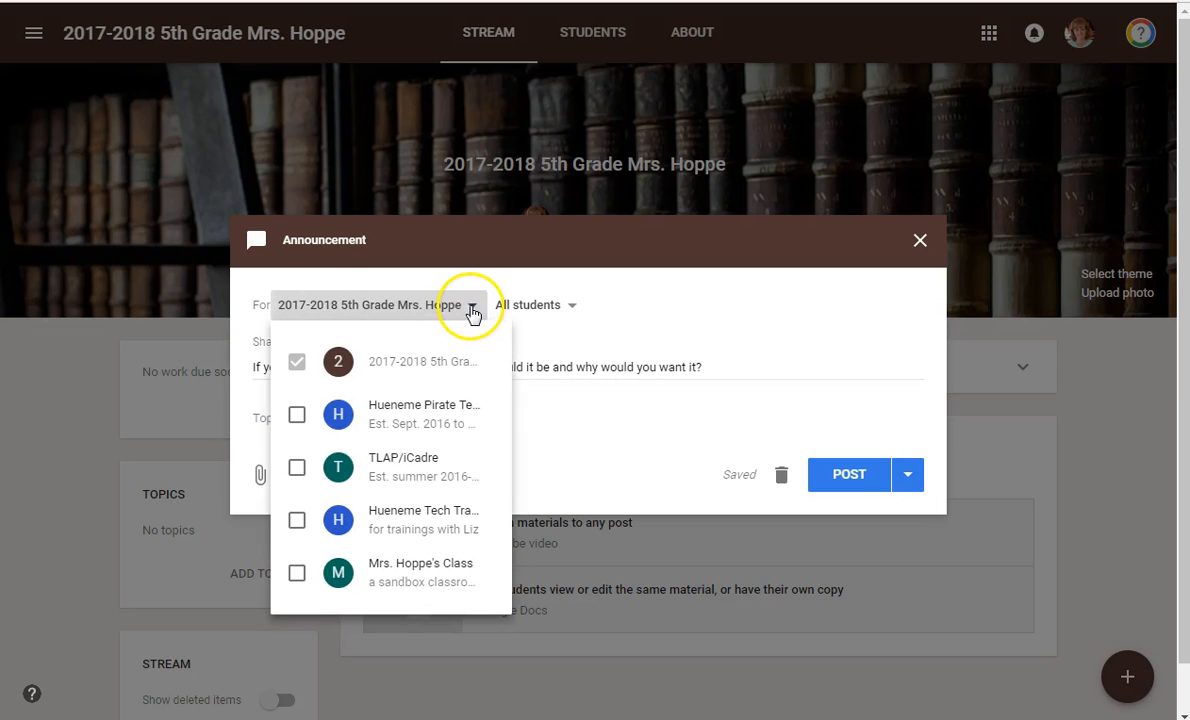
pyautogui.click(296, 416)
pyautogui.click(298, 469)
pyautogui.click(296, 467)
pyautogui.click(296, 416)
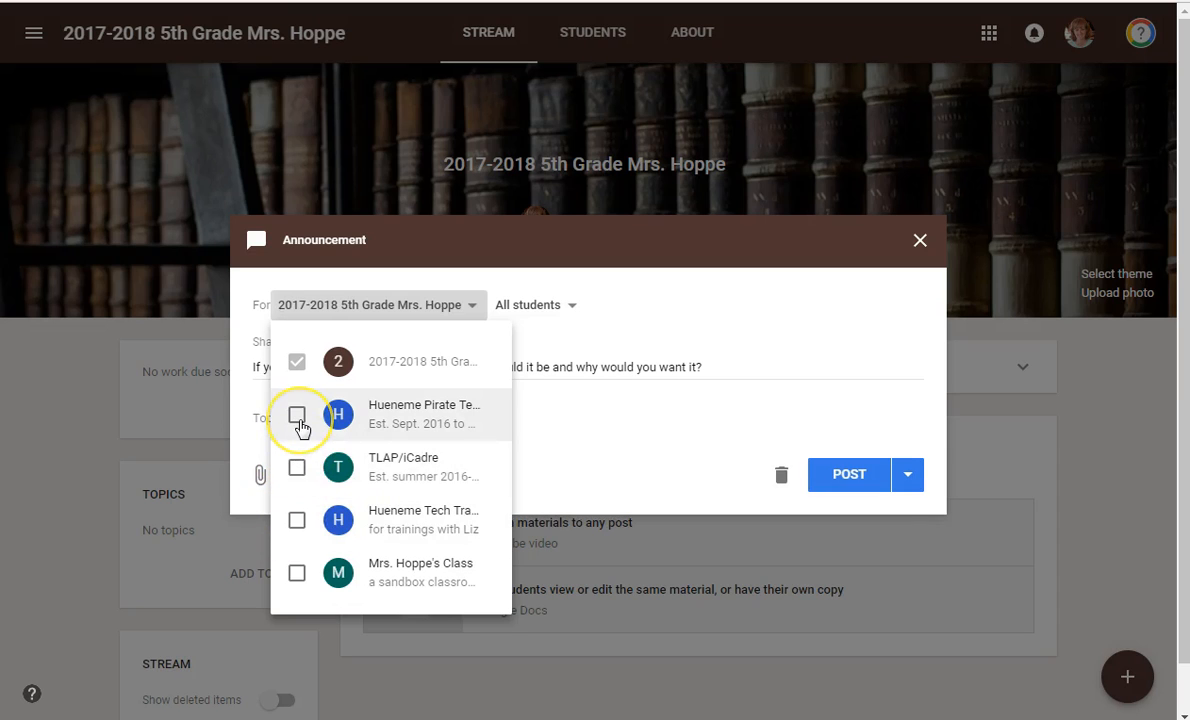
pyautogui.click(678, 315)
# Try deselecting the only listed student as a recipient of the announcement, and restore the audience to All students
pyautogui.click(572, 308)
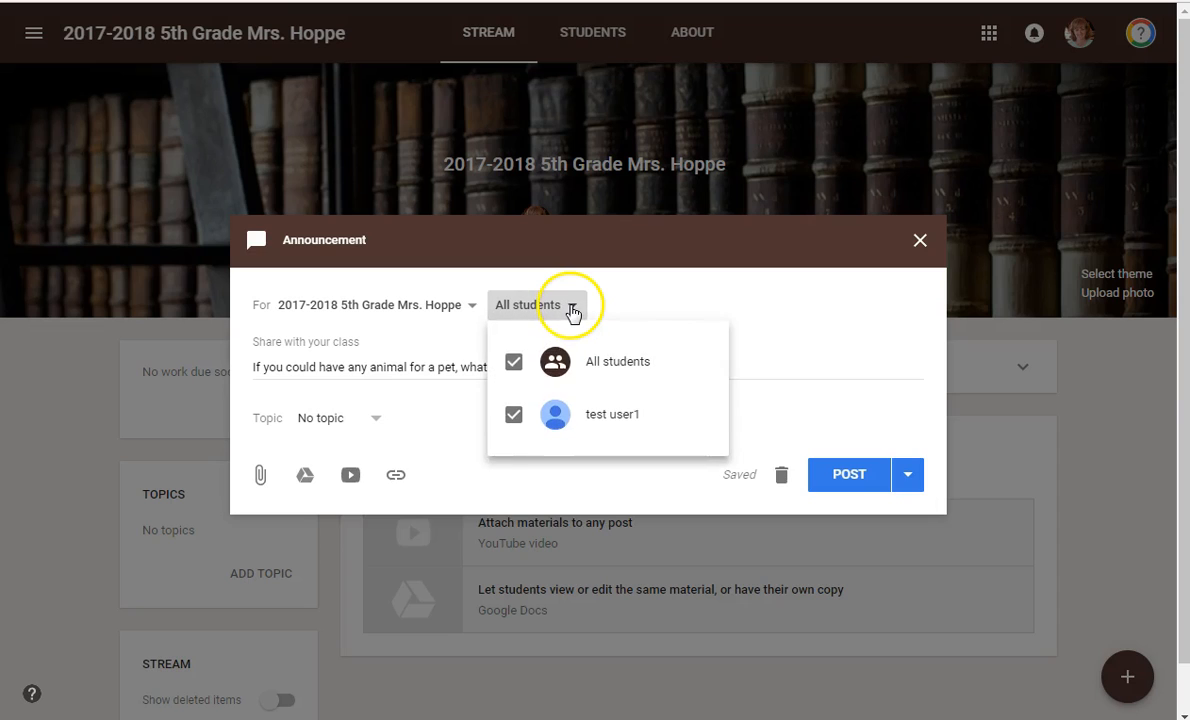
pyautogui.click(606, 420)
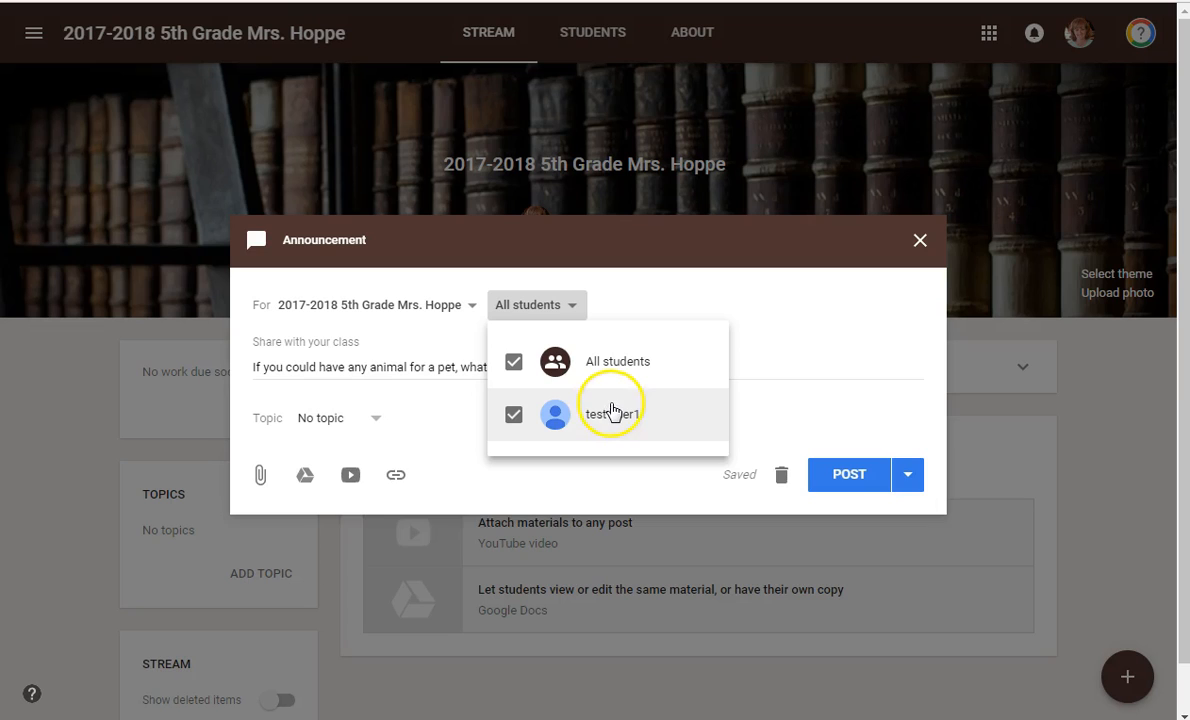
pyautogui.click(513, 418)
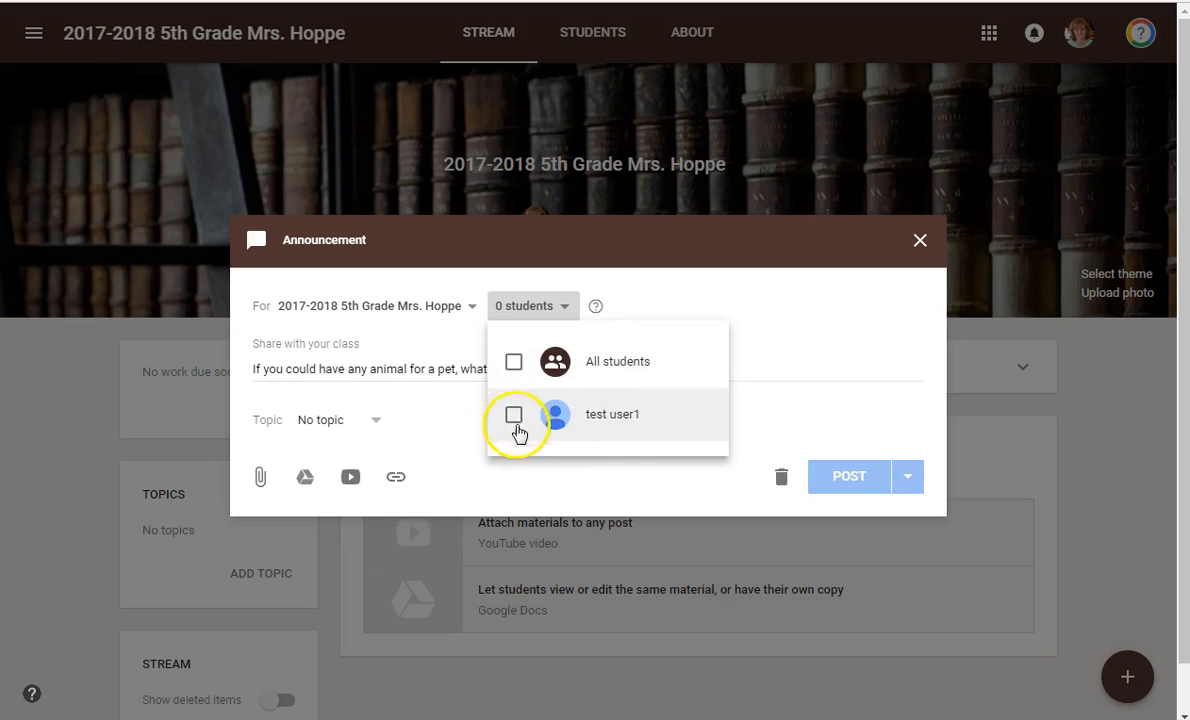
pyautogui.click(512, 363)
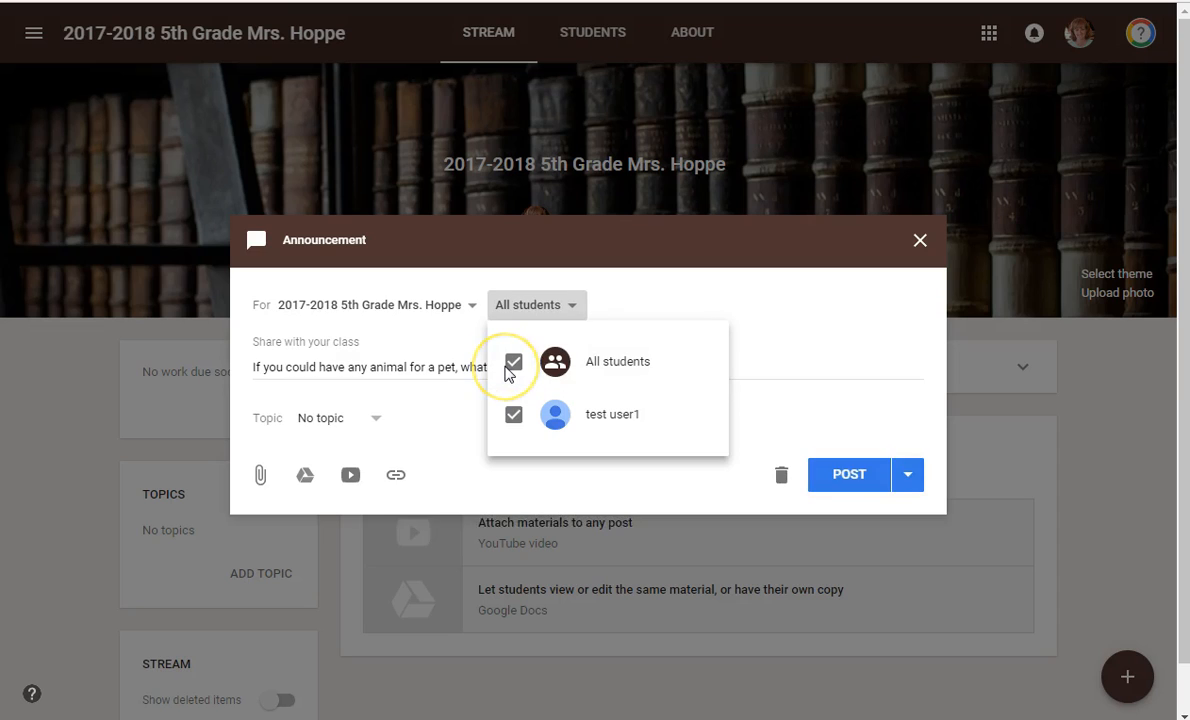
pyautogui.click(704, 284)
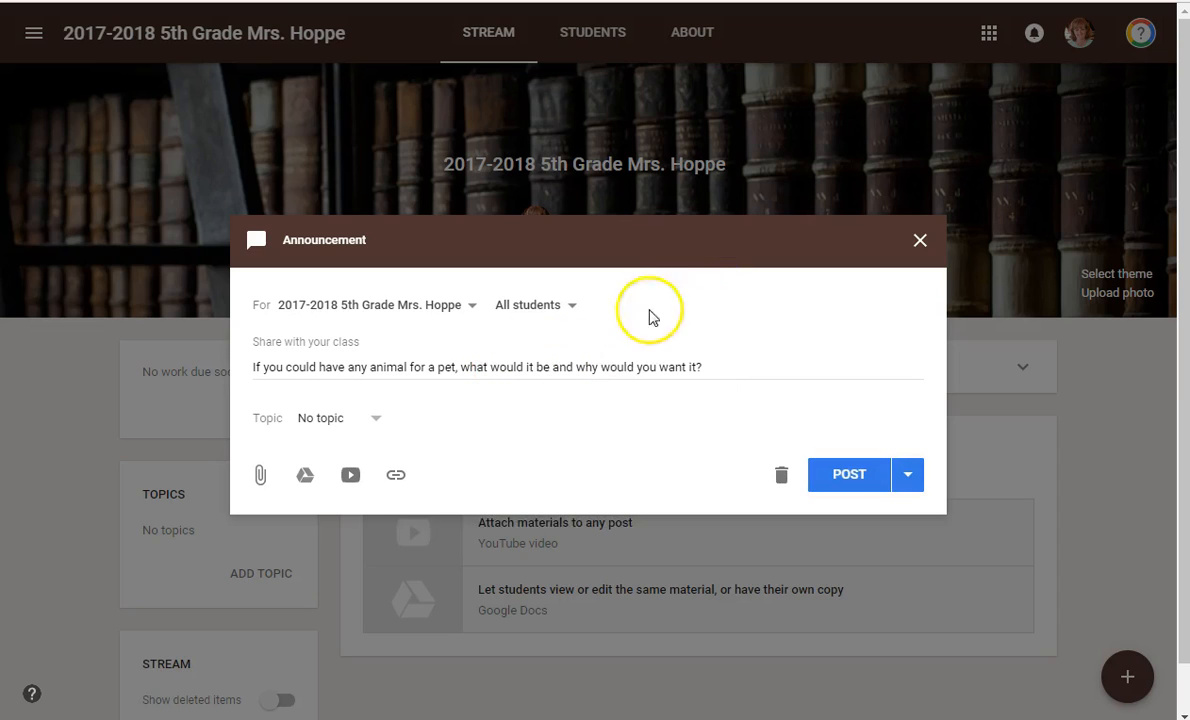
# Examine the announcement's topic choices and its date and time scheduling options, leaving it unscheduled with No topic
pyautogui.click(375, 424)
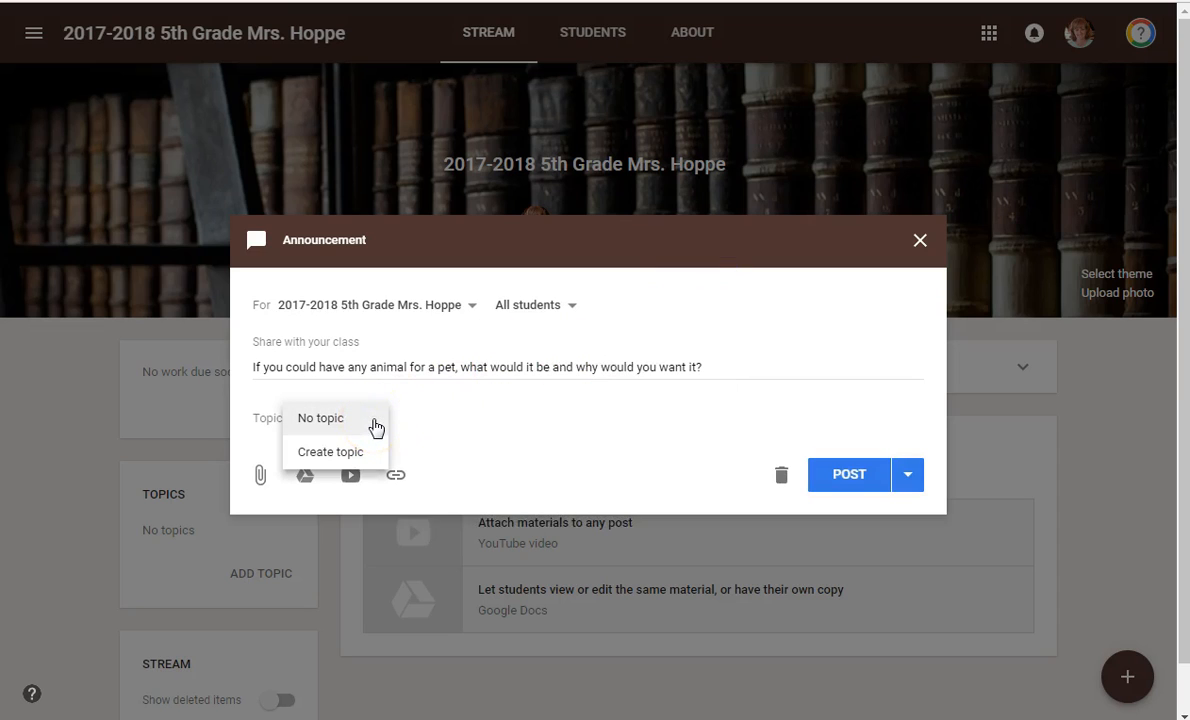
pyautogui.click(373, 421)
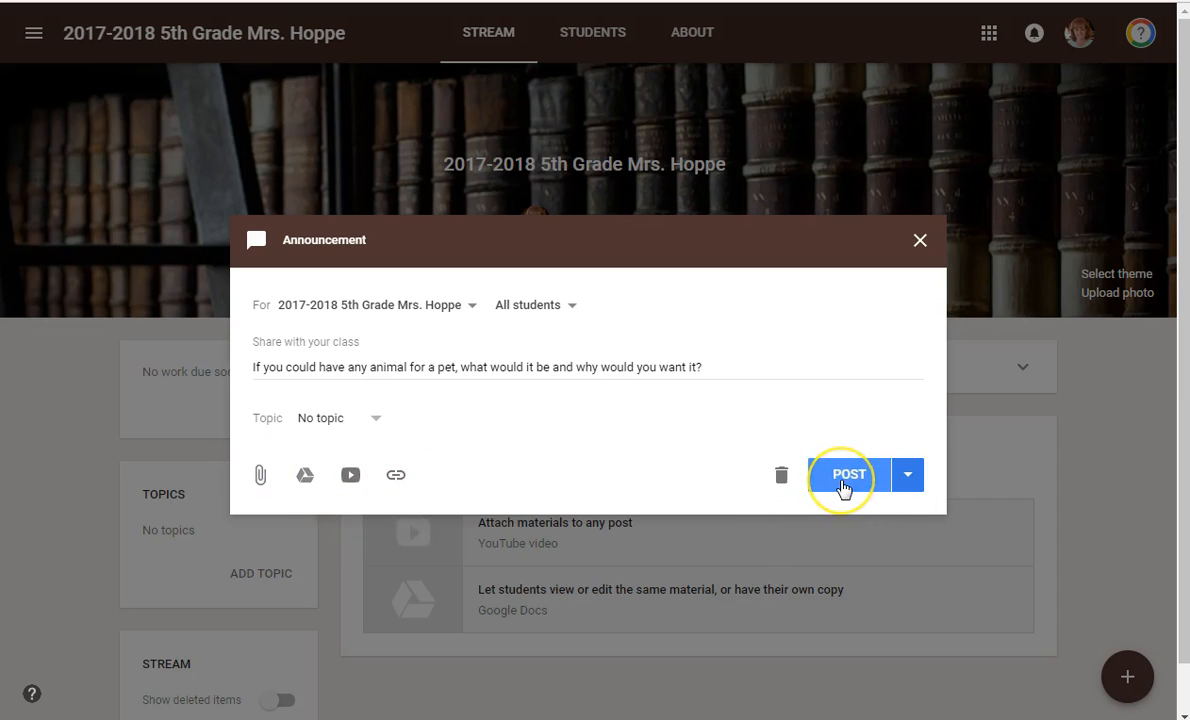
pyautogui.click(908, 476)
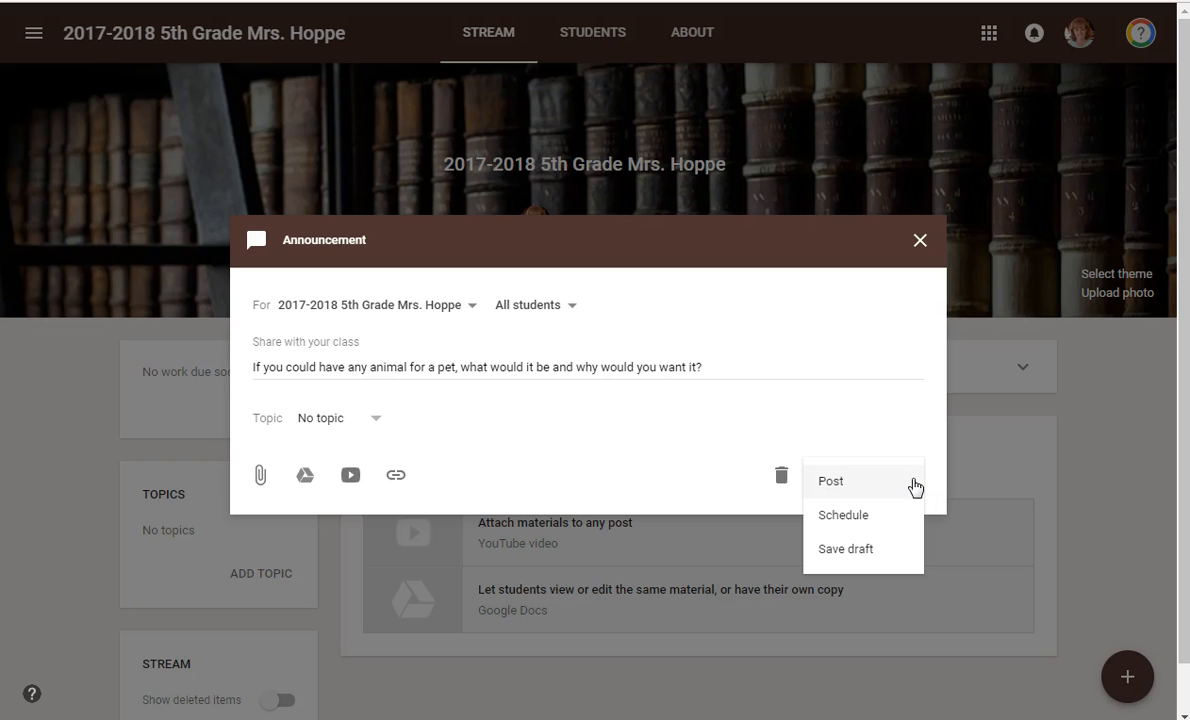
pyautogui.click(870, 513)
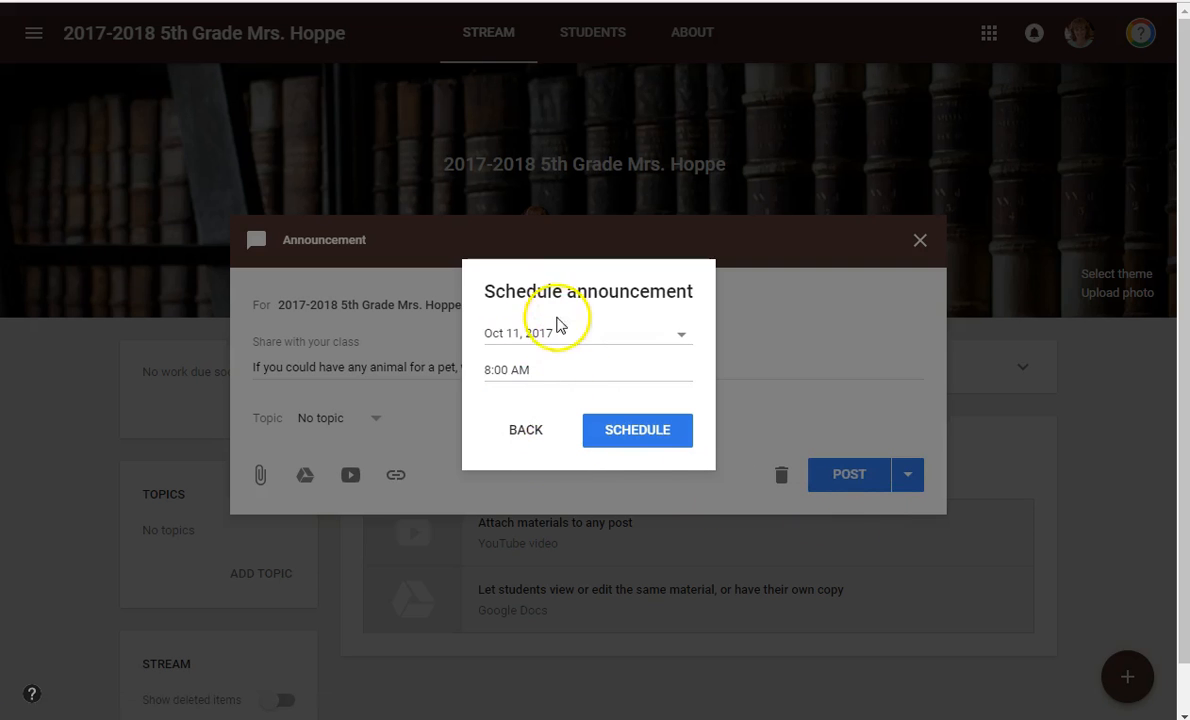
pyautogui.click(533, 427)
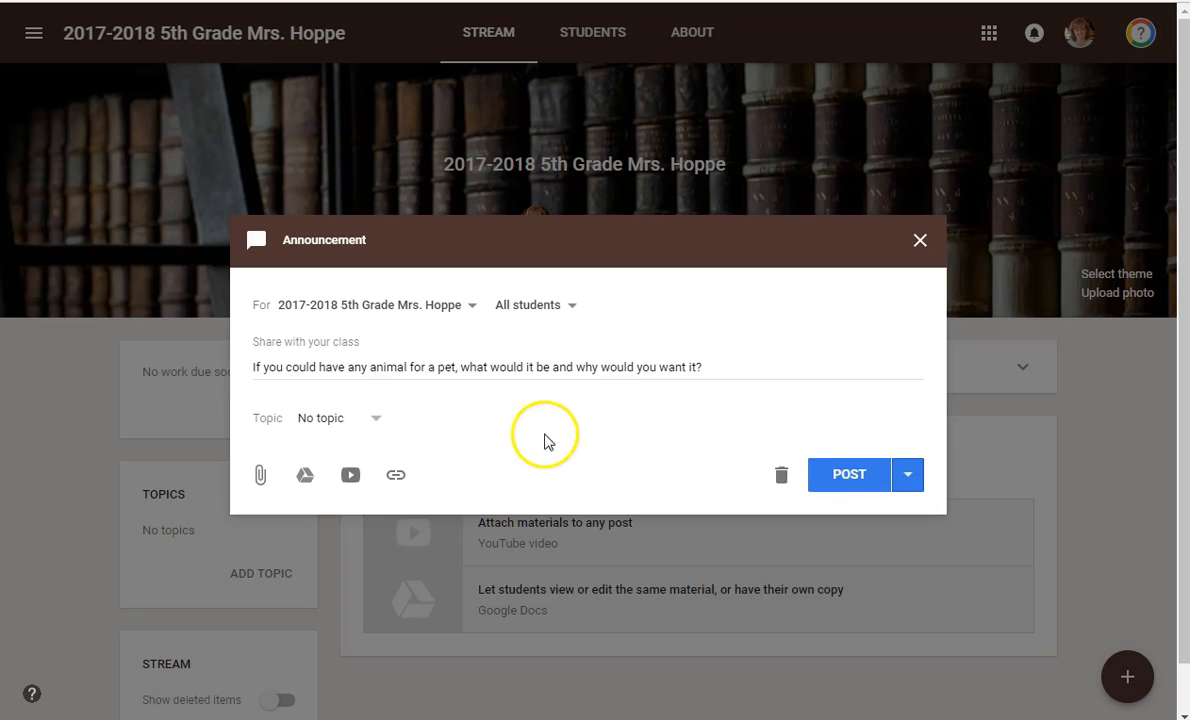
# Save the announcement as a draft and reopen it from the saved posts in the class stream
pyautogui.click(908, 475)
pyautogui.click(882, 557)
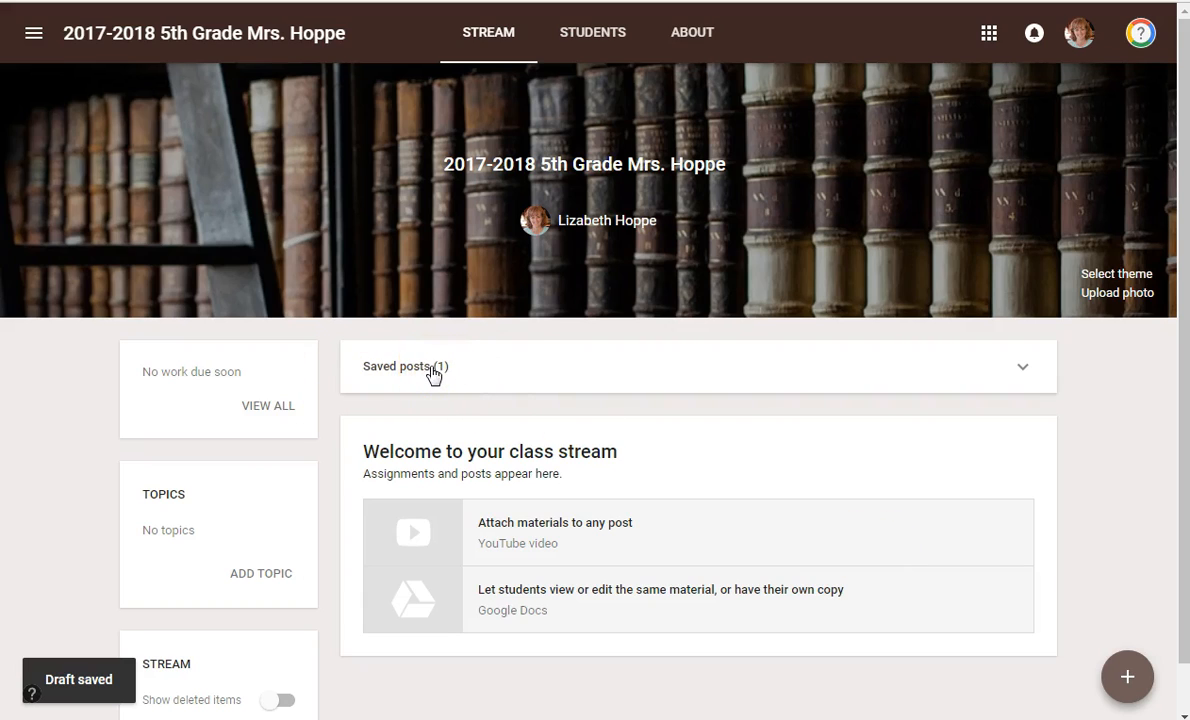
pyautogui.click(447, 367)
pyautogui.click(677, 459)
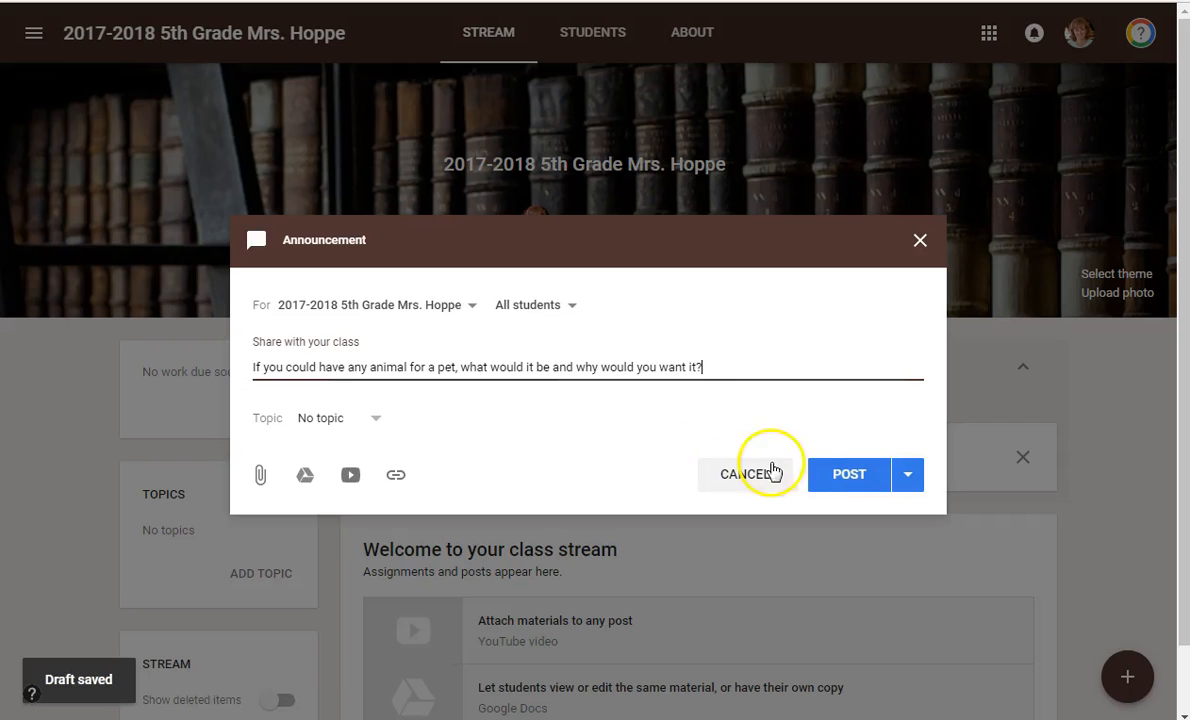
# Post the reopened pet question announcement to the class stream
pyautogui.click(837, 477)
pyautogui.click(710, 414)
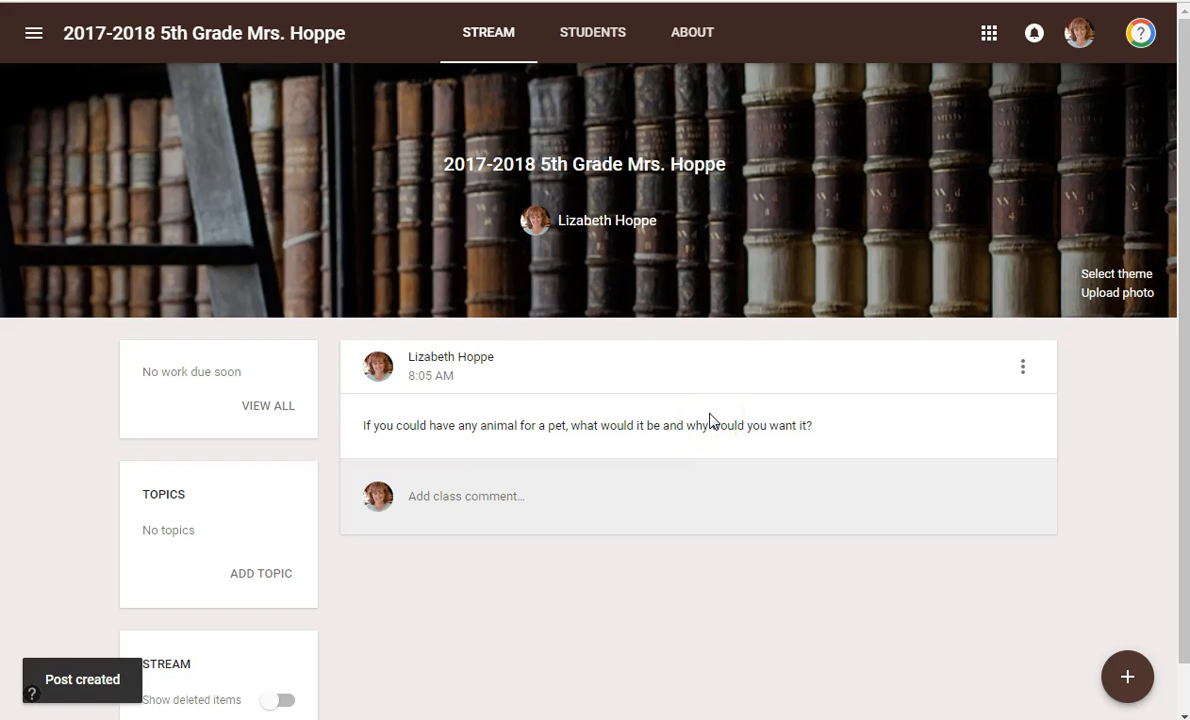
pyautogui.click(491, 482)
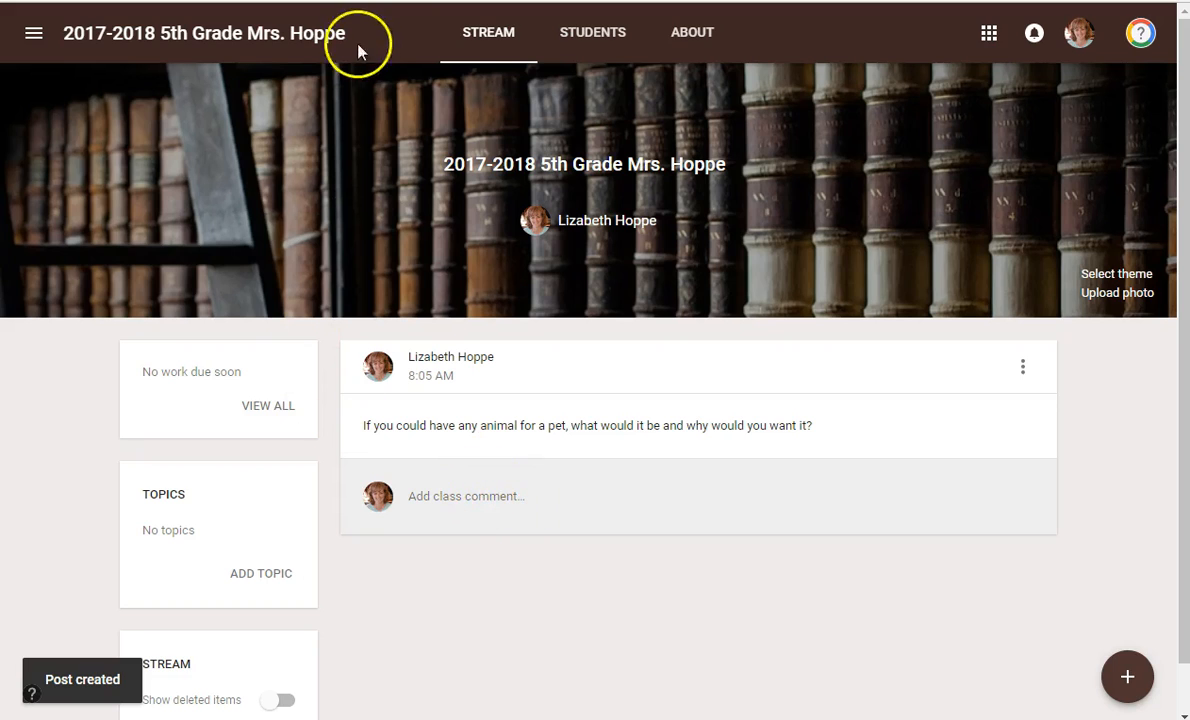
# Look at the student posting and commenting setting, and at the stream's options for creating a new post
pyautogui.click(579, 38)
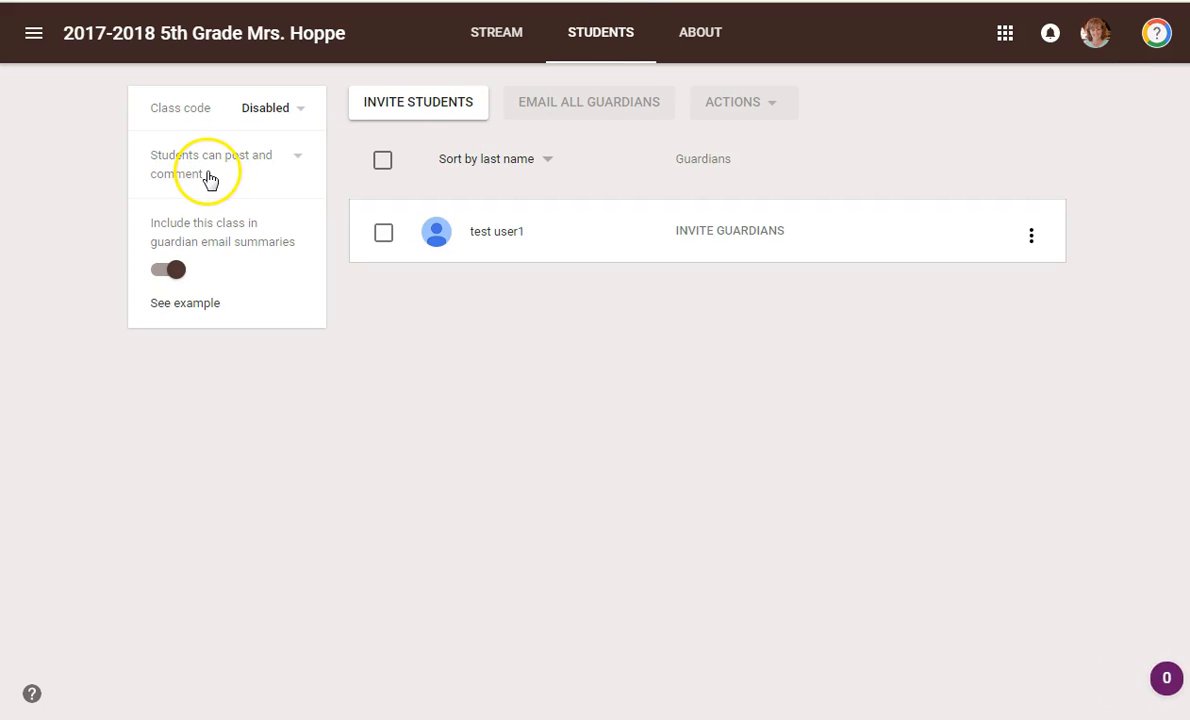
pyautogui.click(503, 45)
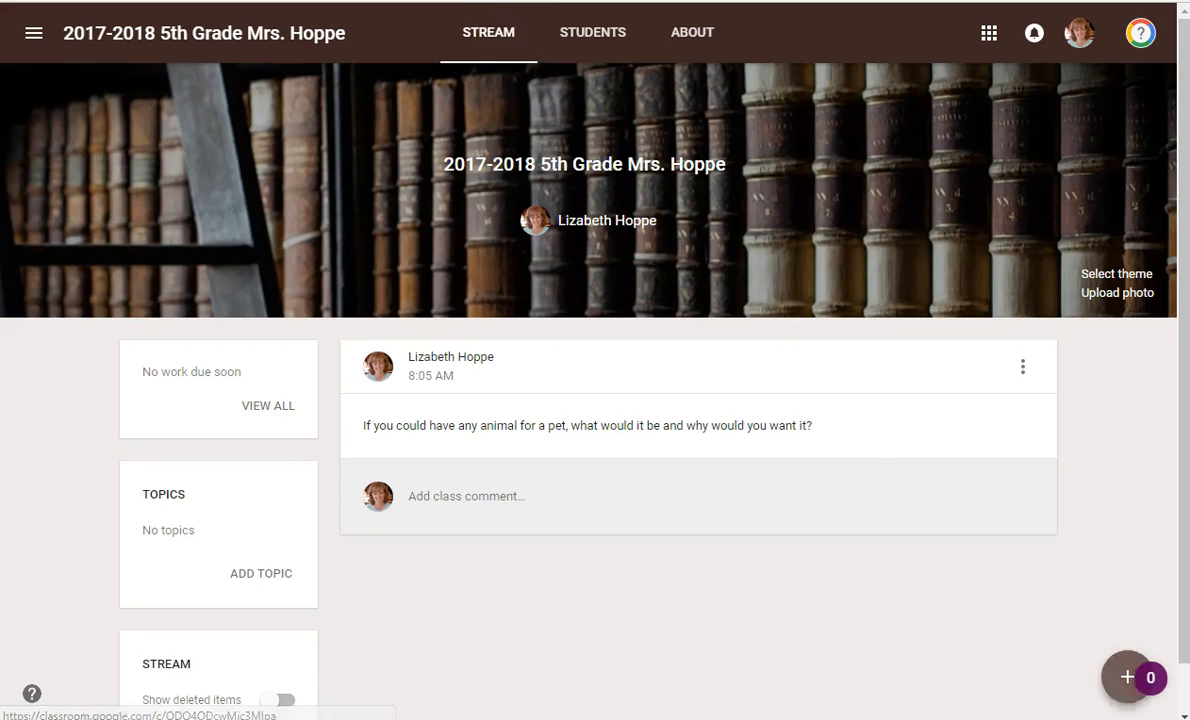
pyautogui.click(1127, 677)
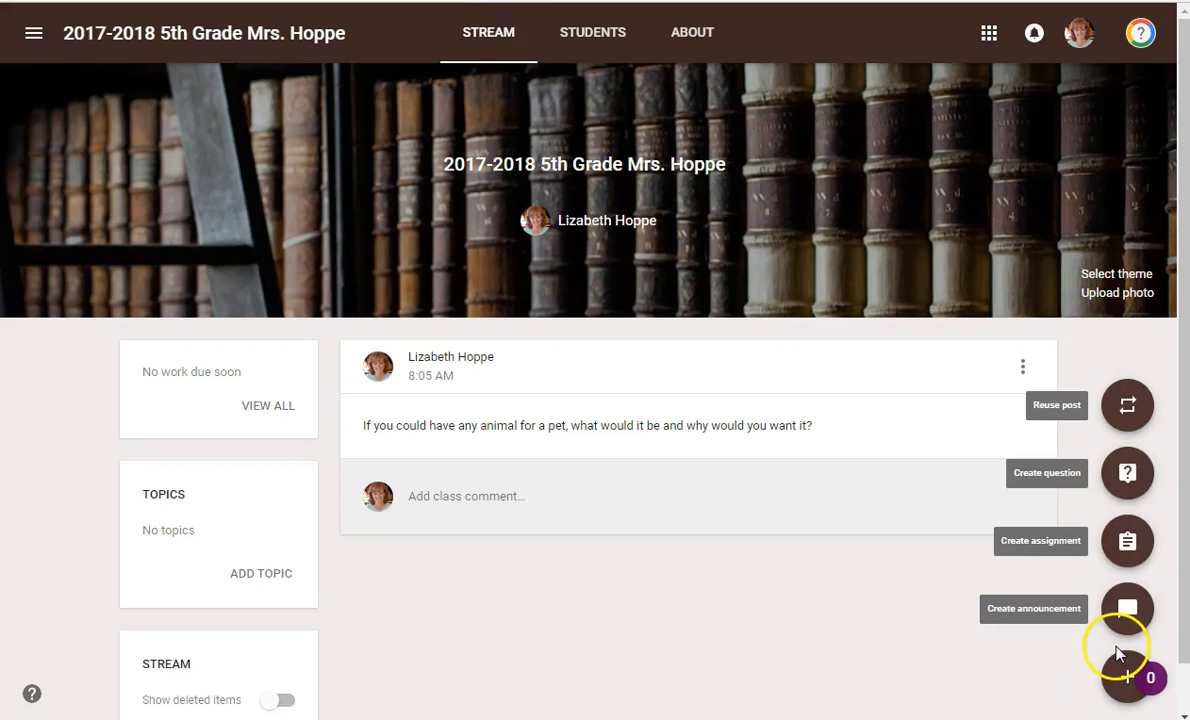
# Set the class's student permission to "Students can only comment"
pyautogui.click(598, 46)
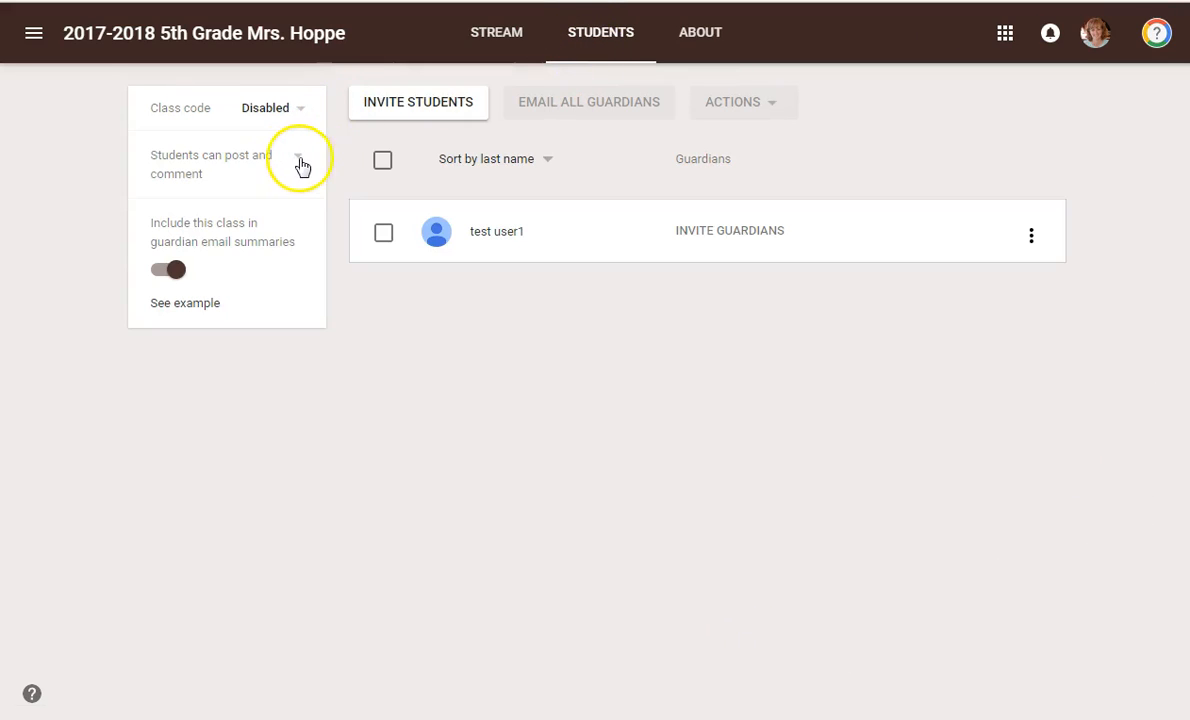
pyautogui.click(297, 165)
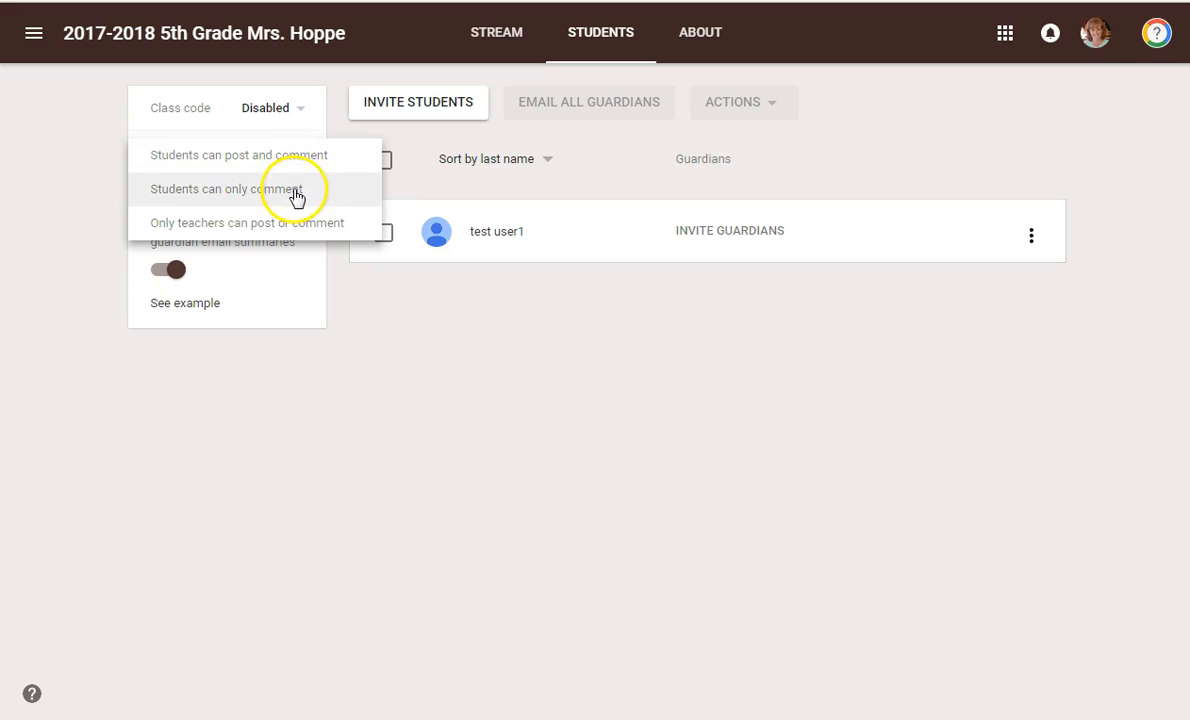
pyautogui.click(297, 195)
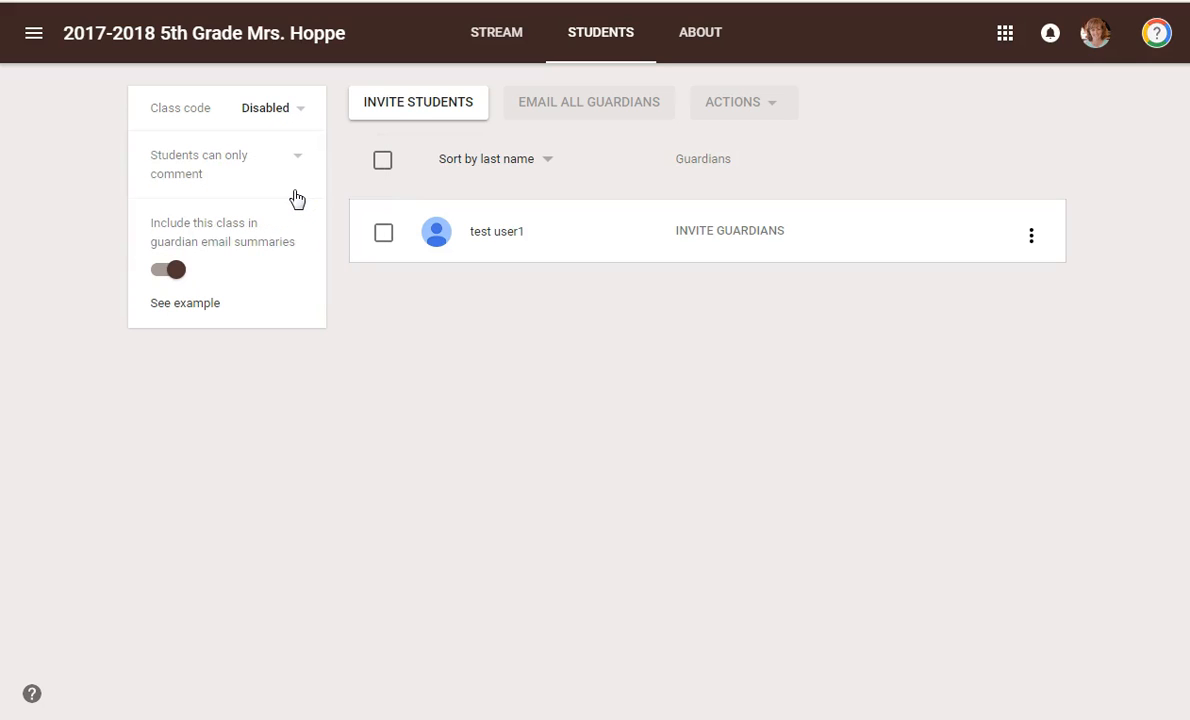
pyautogui.click(302, 166)
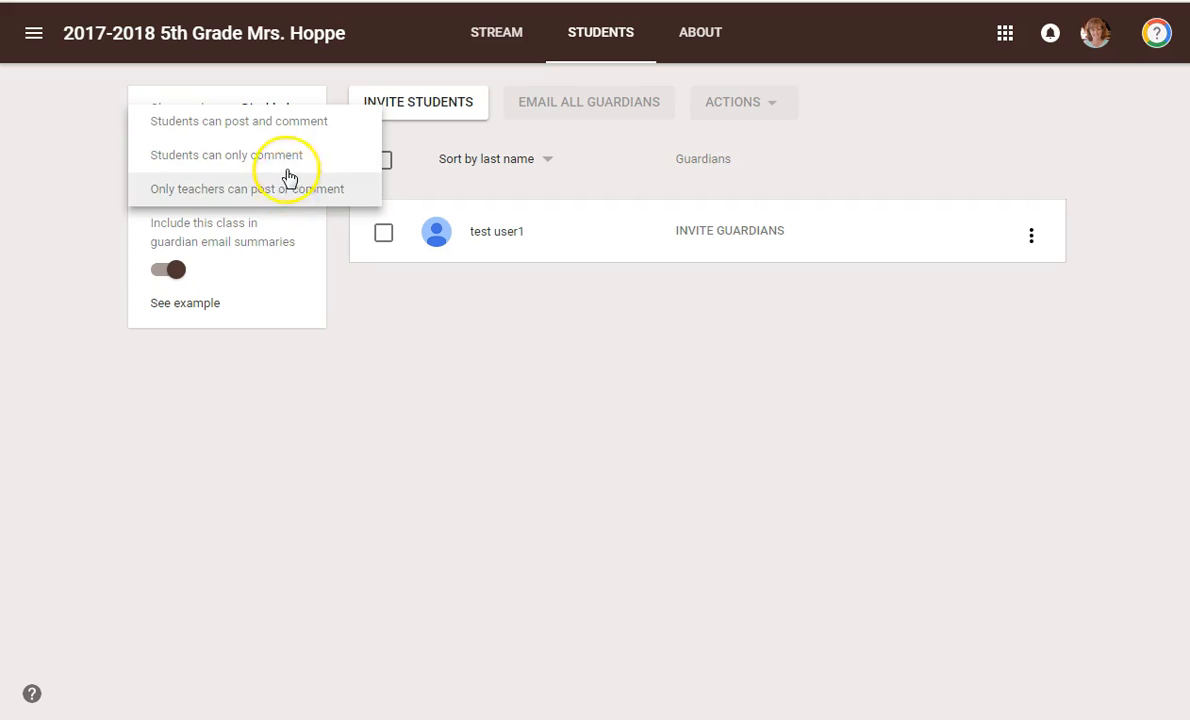
pyautogui.click(287, 168)
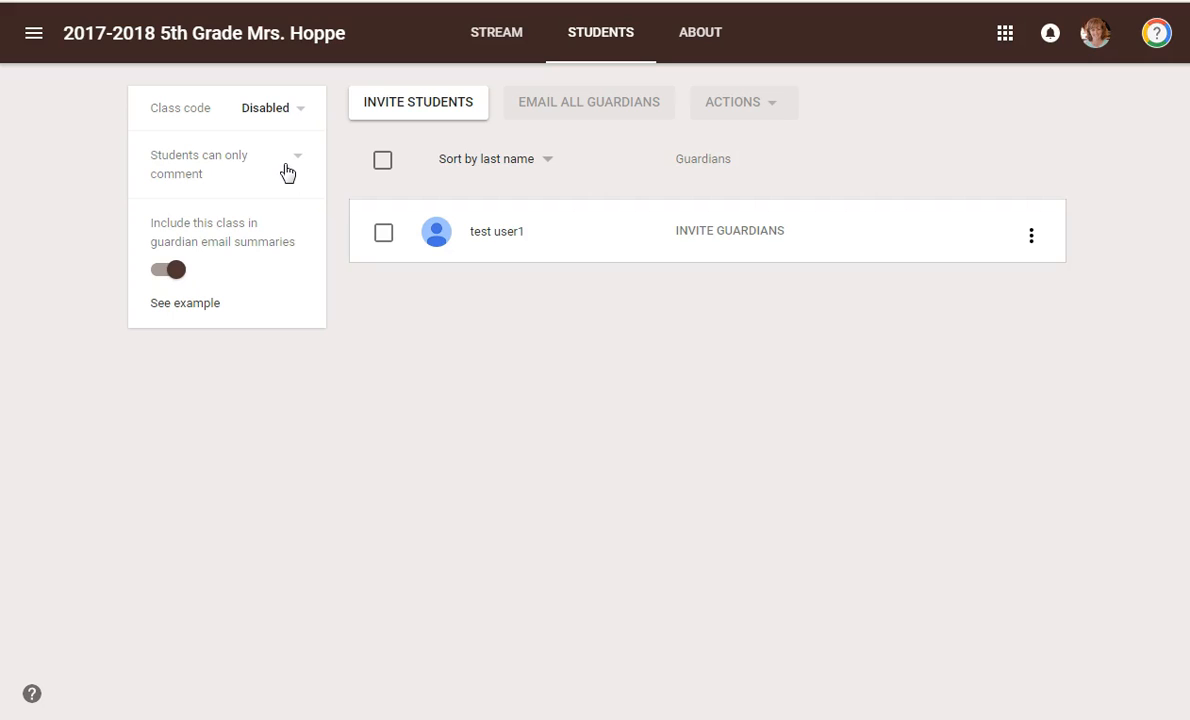
pyautogui.click(281, 168)
# Switch to the student account's Google Classroom and open the 2017-2018 5th Grade class
pyautogui.click(335, 33)
pyautogui.click(8, 708)
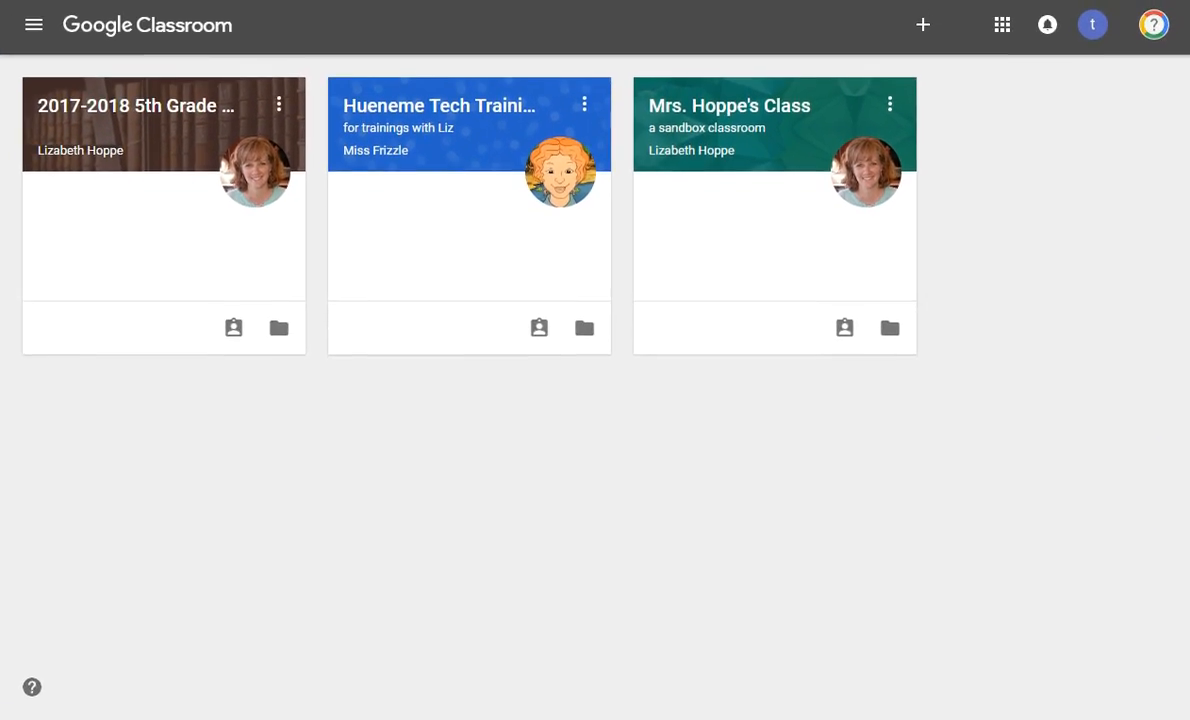
pyautogui.click(85, 121)
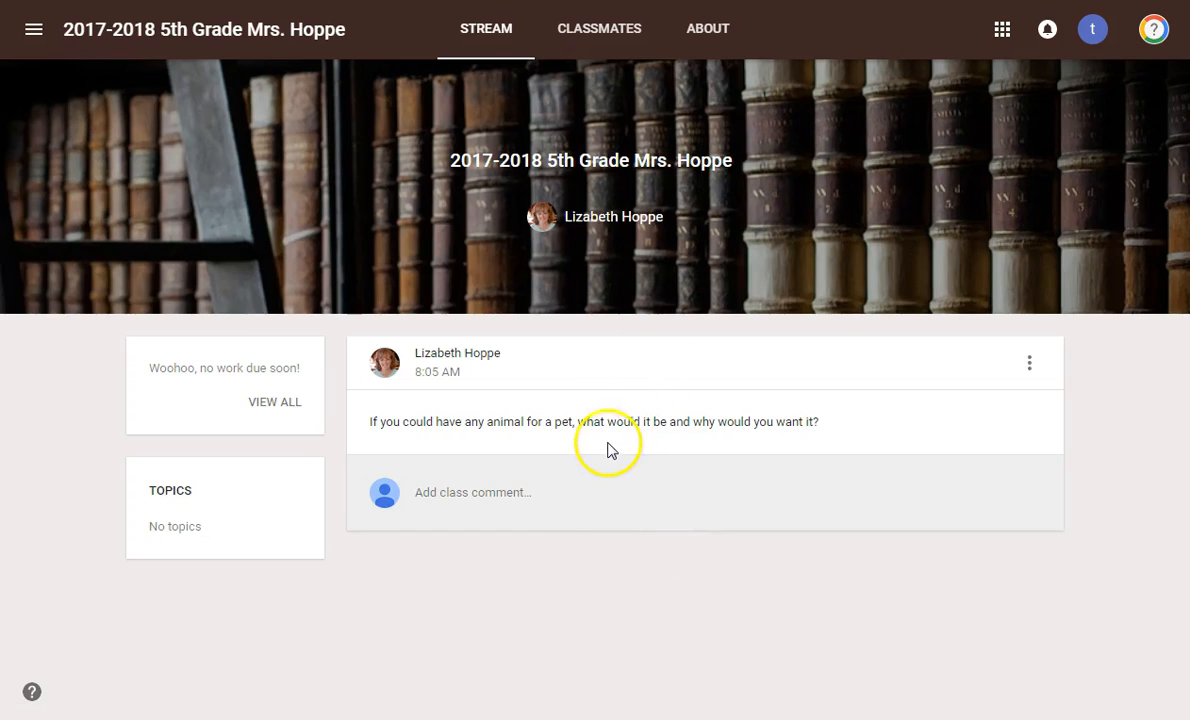
# Post the class comment "dog" on the pet question announcement as the student
pyautogui.click(486, 496)
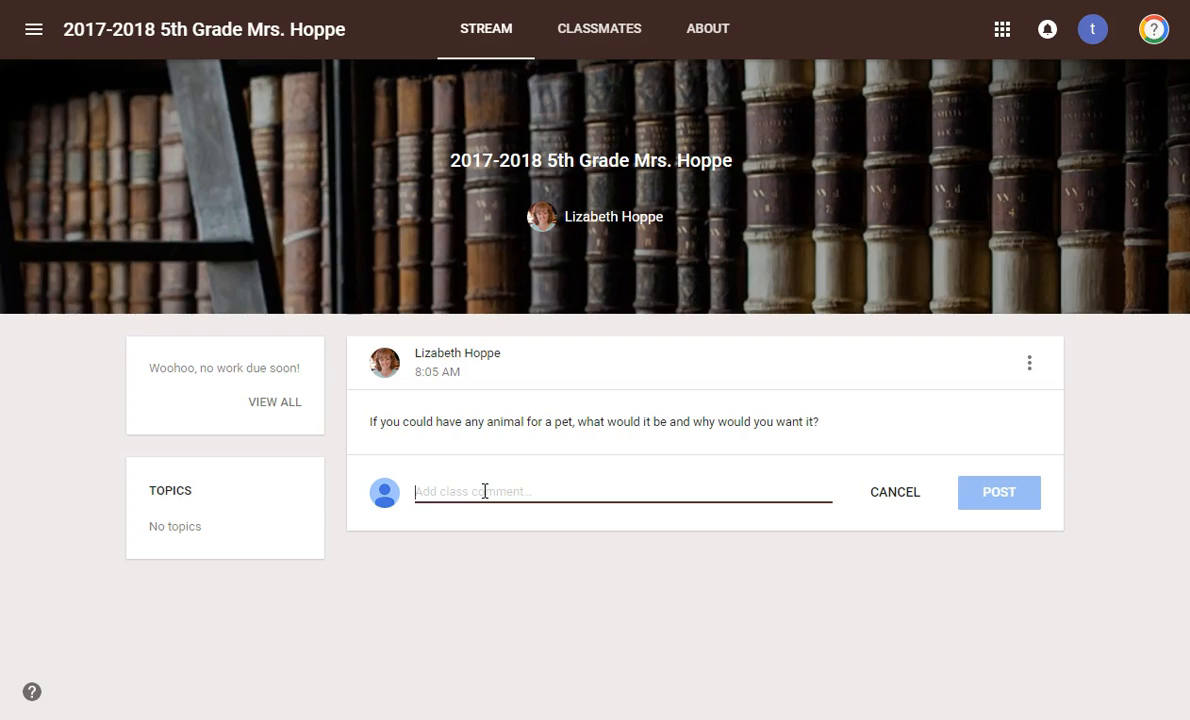
pyautogui.write('dog')
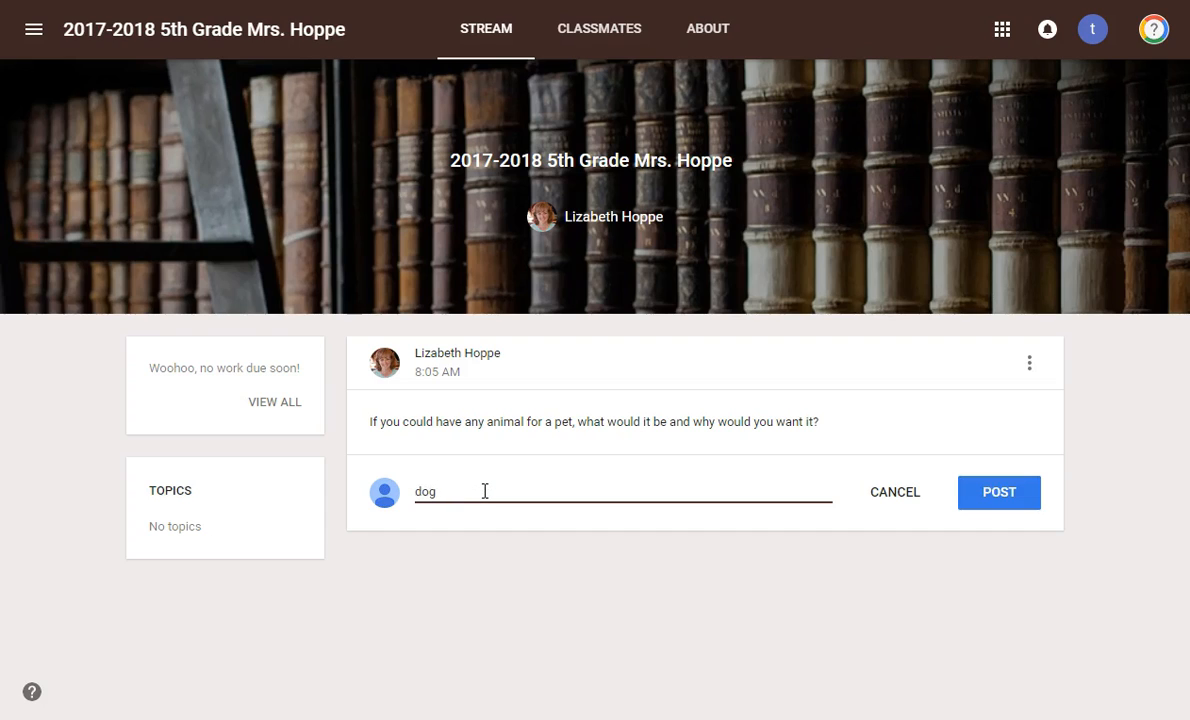
pyautogui.click(986, 500)
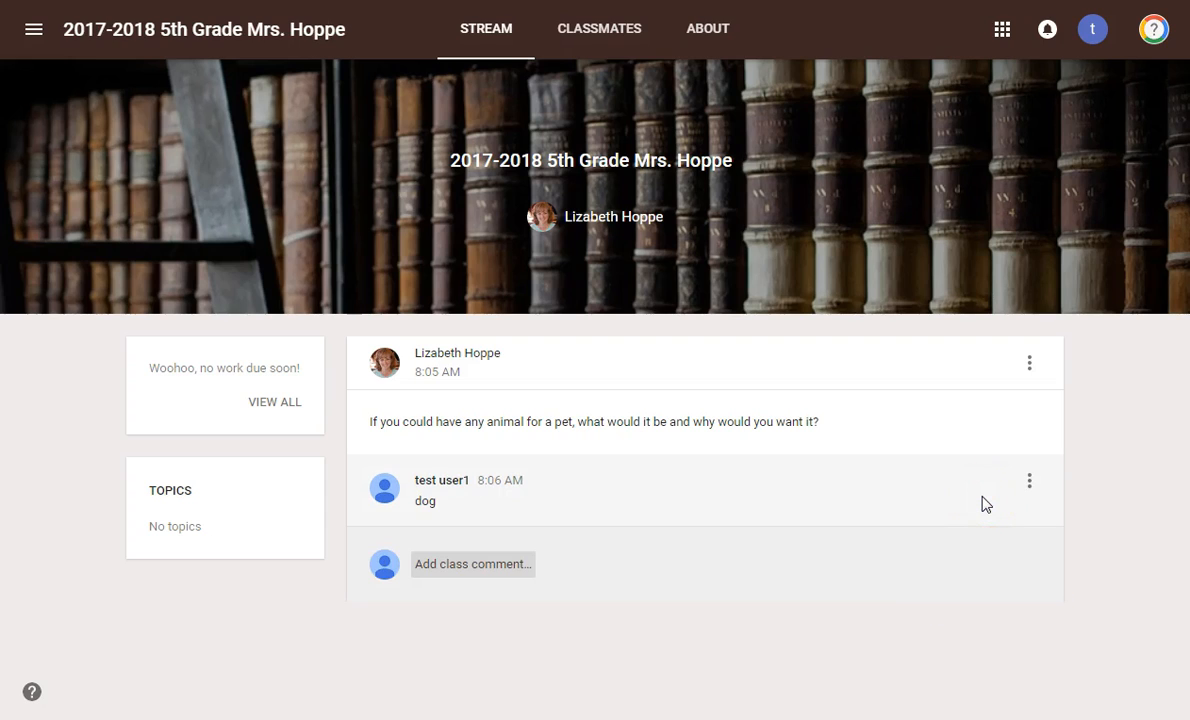
# Post a second class comment reading "hi!!!!!!!!!!!!" on the pet question announcement
pyautogui.click(517, 566)
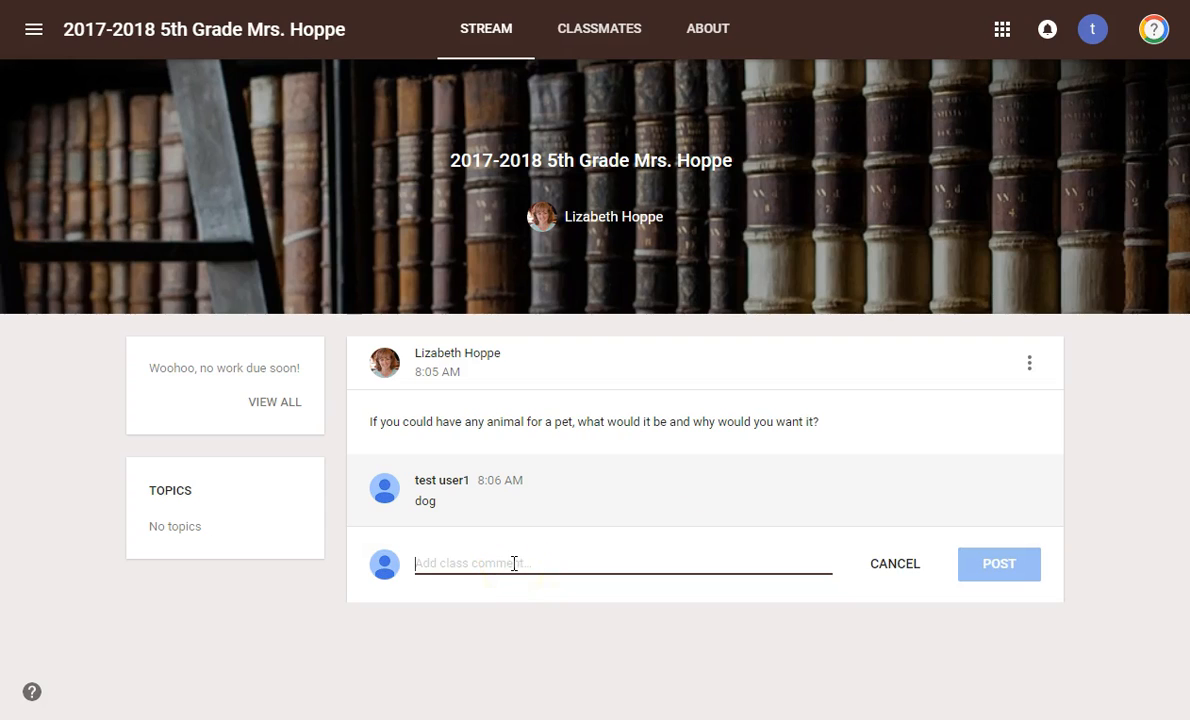
pyautogui.write('hi!!!!!!!!!!!!')
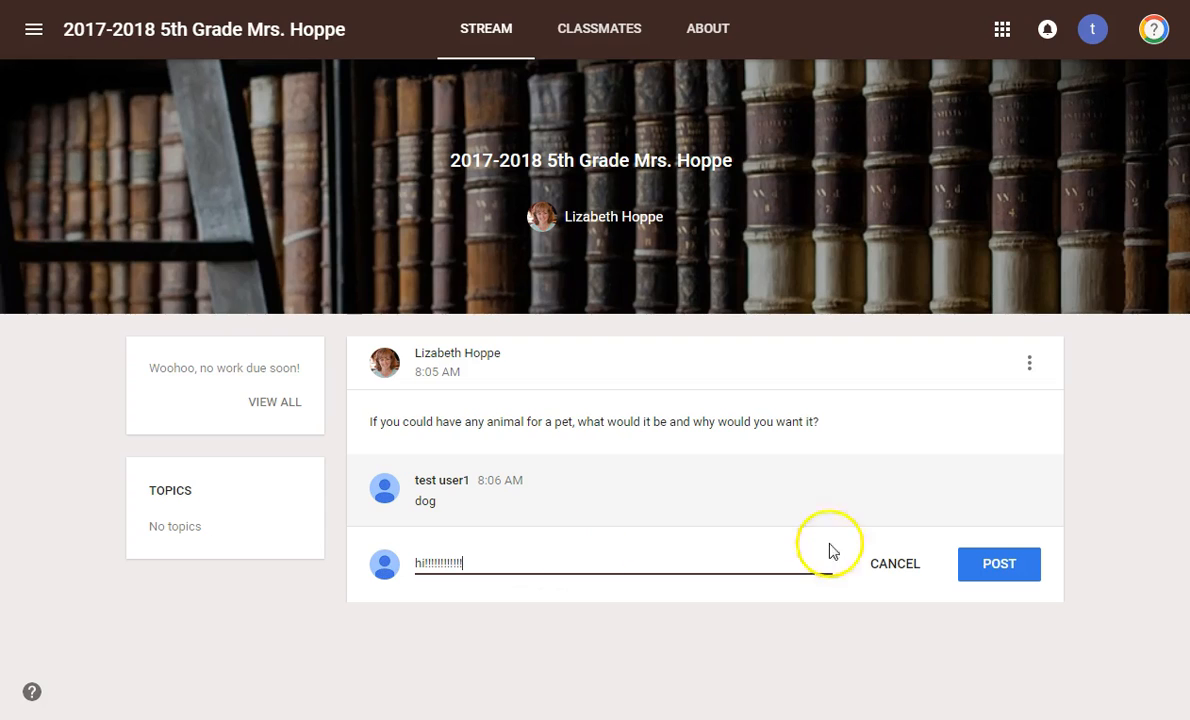
pyautogui.click(983, 563)
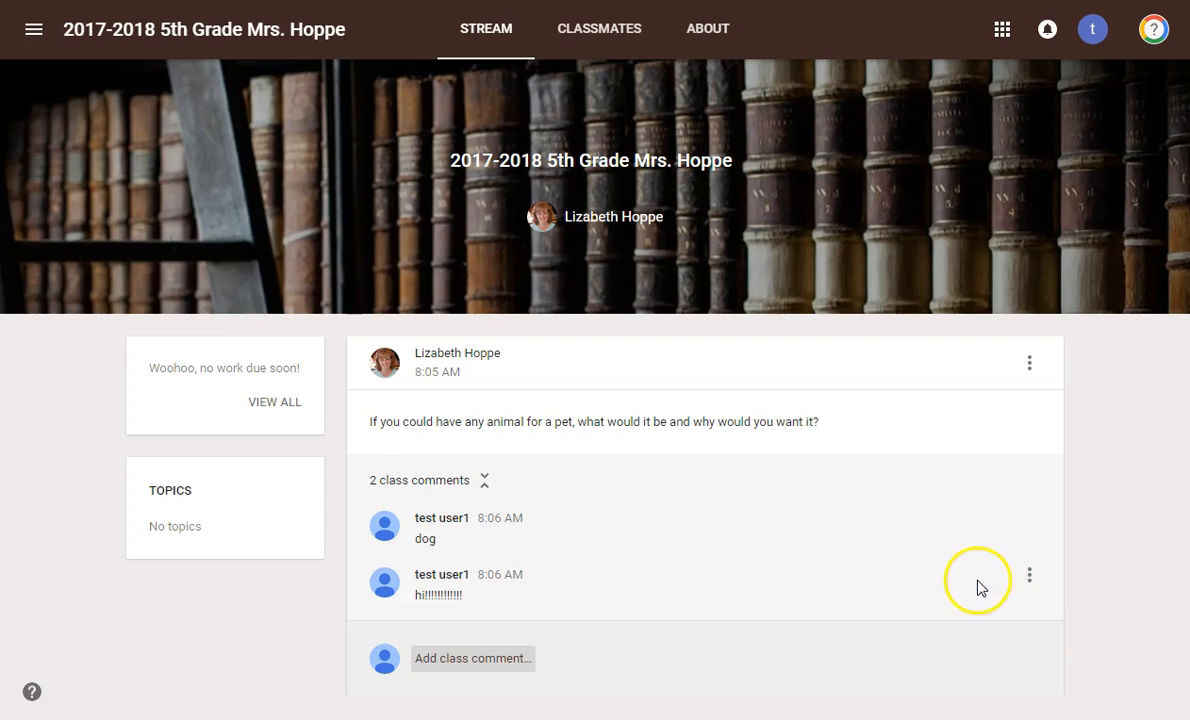
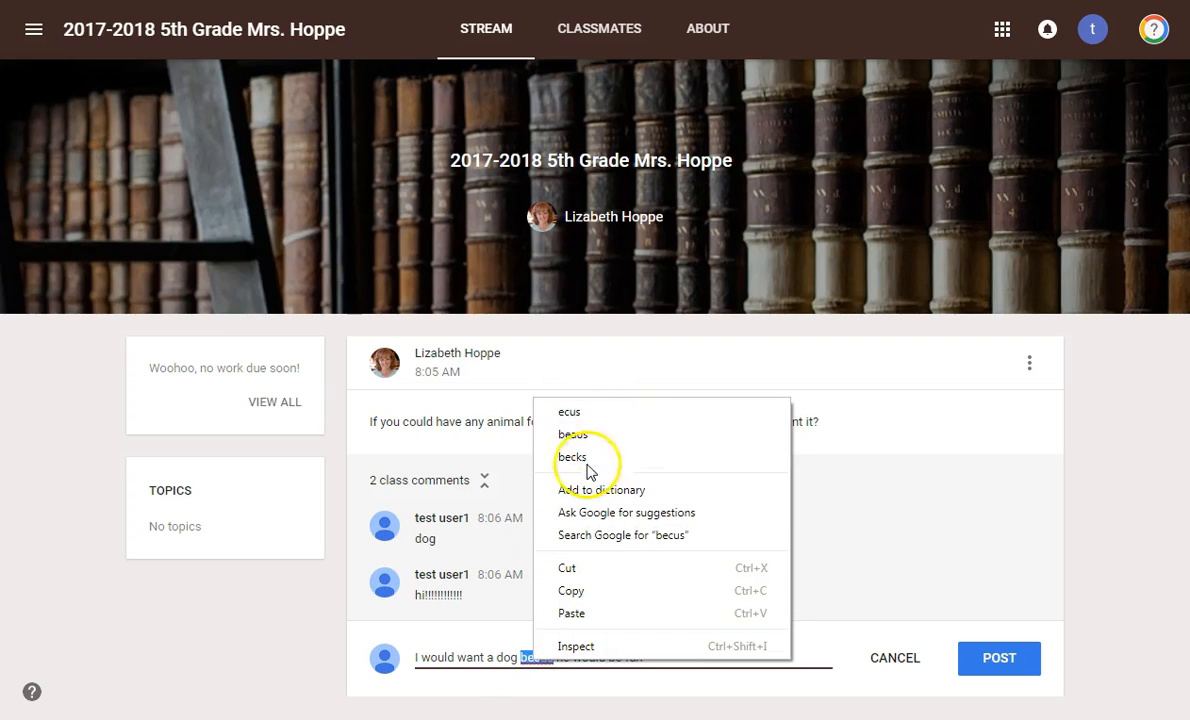
# Correct the misspelled word "becus" to "because" in the draft class comment about wanting a dog
pyautogui.click(540, 695)
pyautogui.click(543, 668)
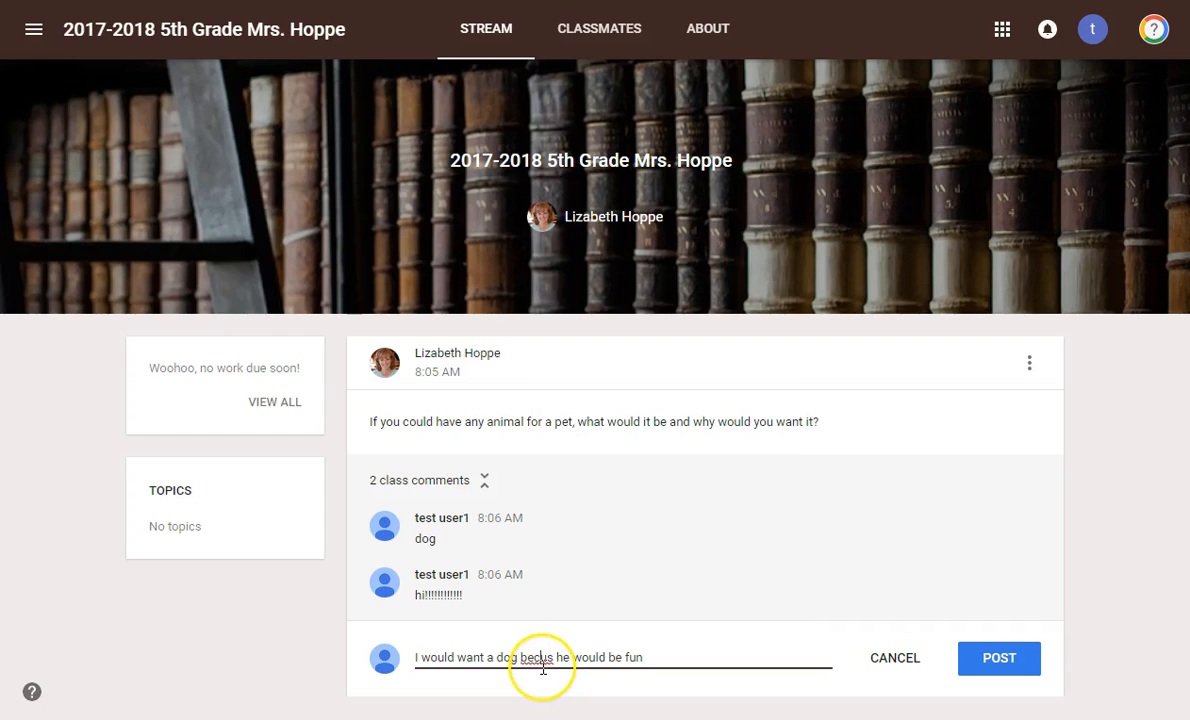
pyautogui.write('aus')
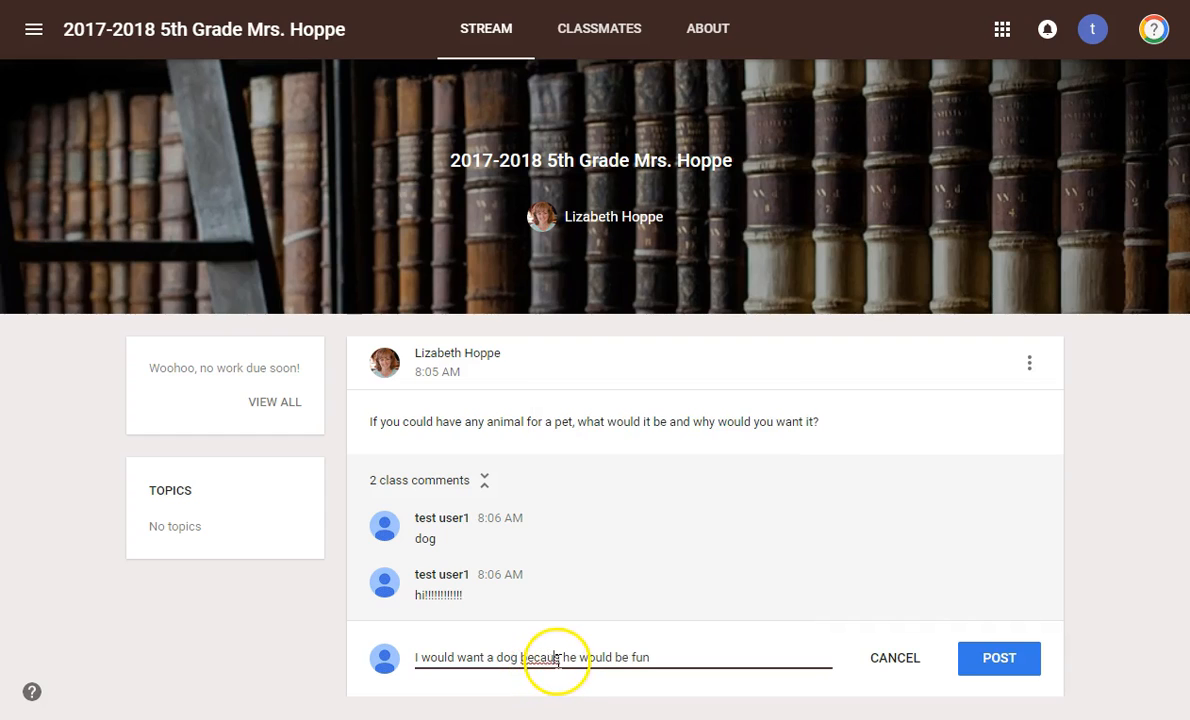
pyautogui.write('e')
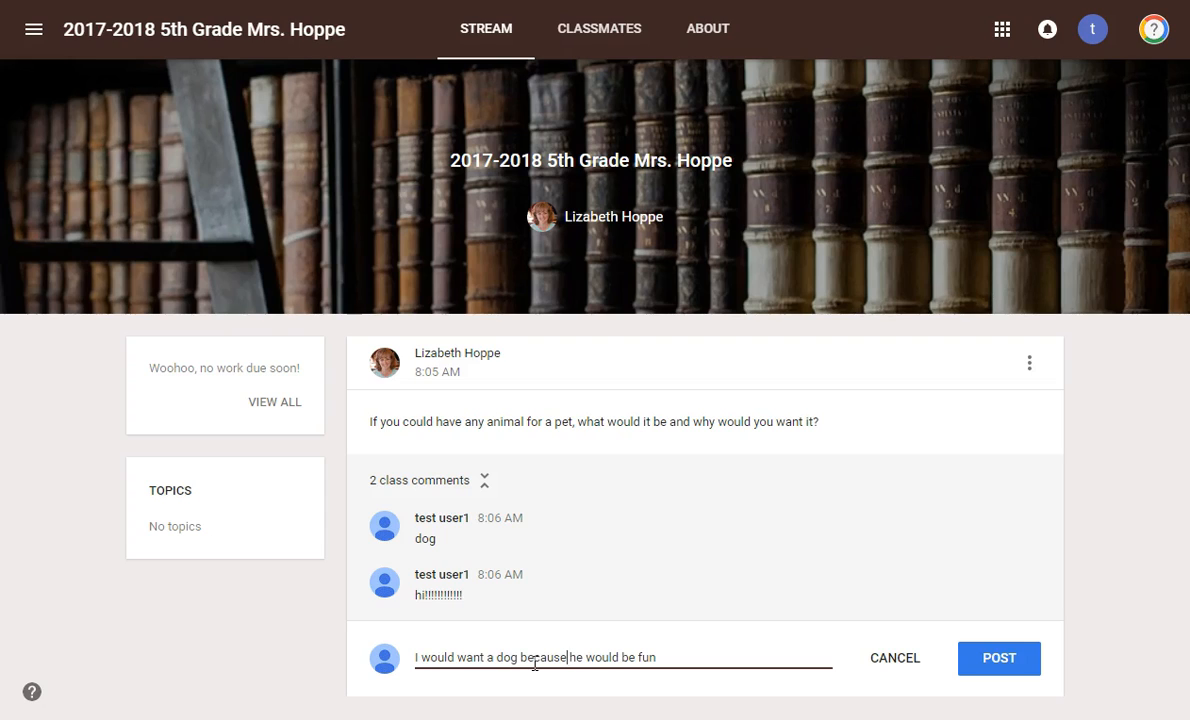
# Extend the draft comment with ". I would want to walk him to to park and he would be my best friend." and post it
pyautogui.click(650, 656)
pyautogui.write('. I would want to walk hi t')
pyautogui.press('BackSpace')
pyautogui.press('BackSpace')
pyautogui.write('m to to park and he would be my best fried')
pyautogui.press('BackSpace')
pyautogui.write('nd.')
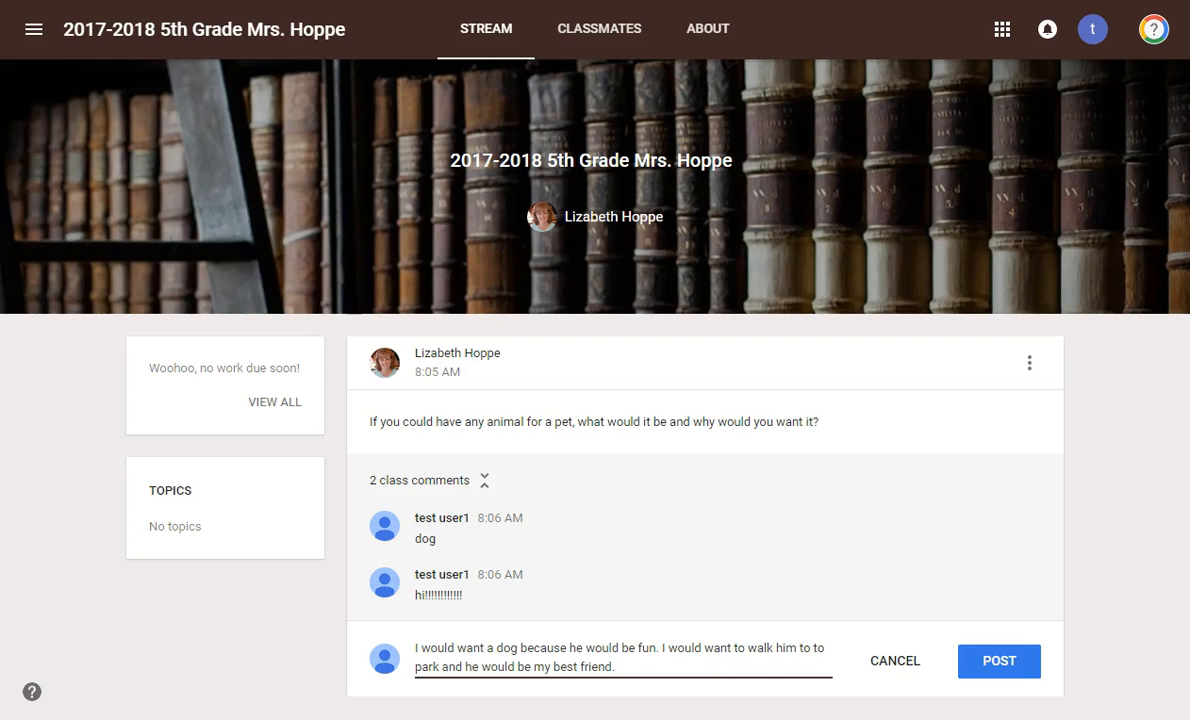
pyautogui.click(999, 660)
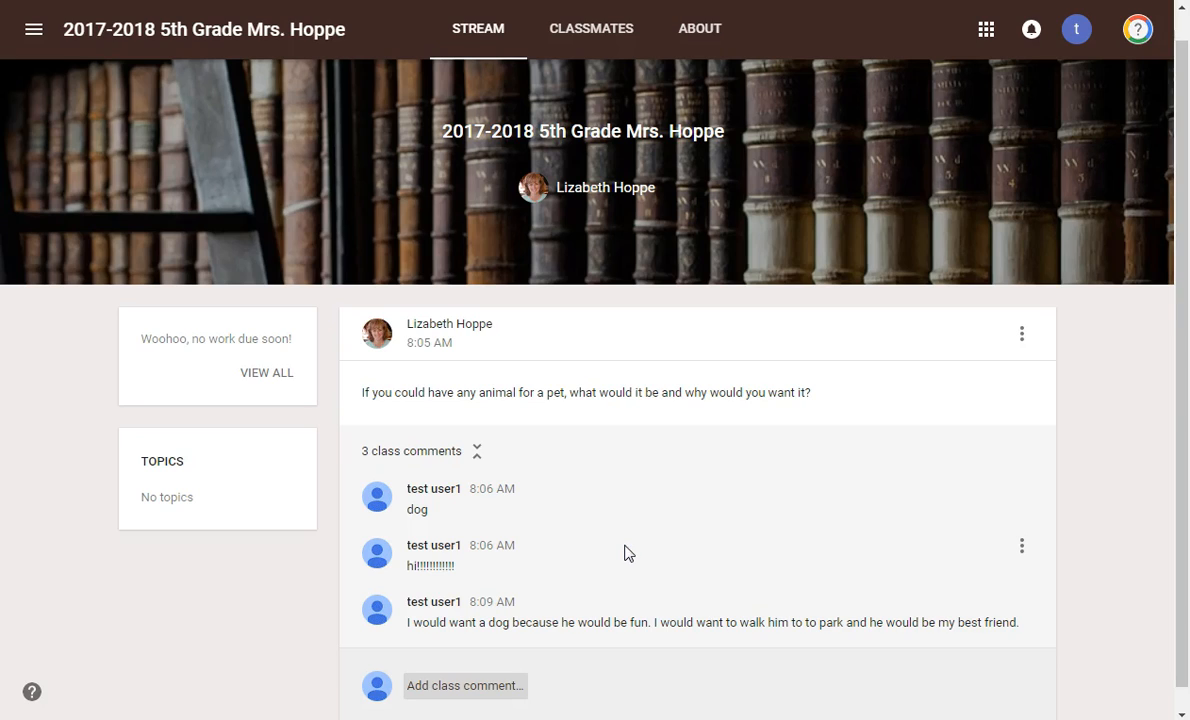
# Switch to the teacher account's class stream and delete the student's "dog" comment from the pet question announcement
pyautogui.click(710, 418)
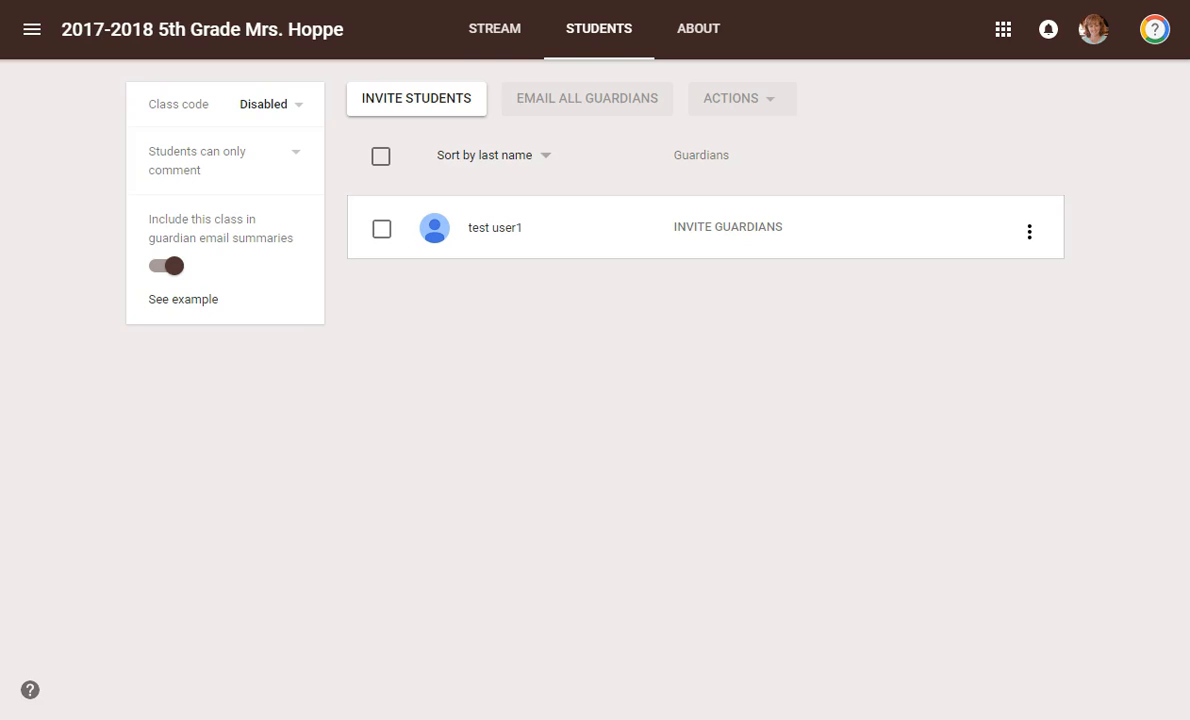
pyautogui.click(508, 32)
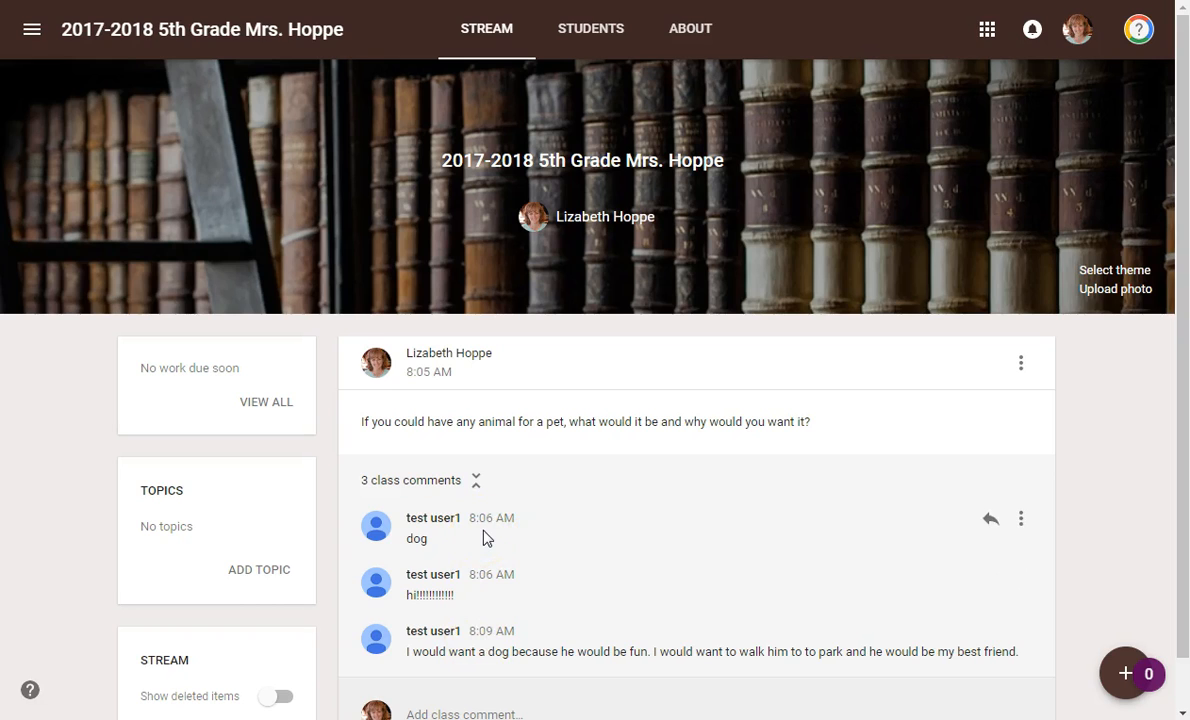
pyautogui.click(1021, 520)
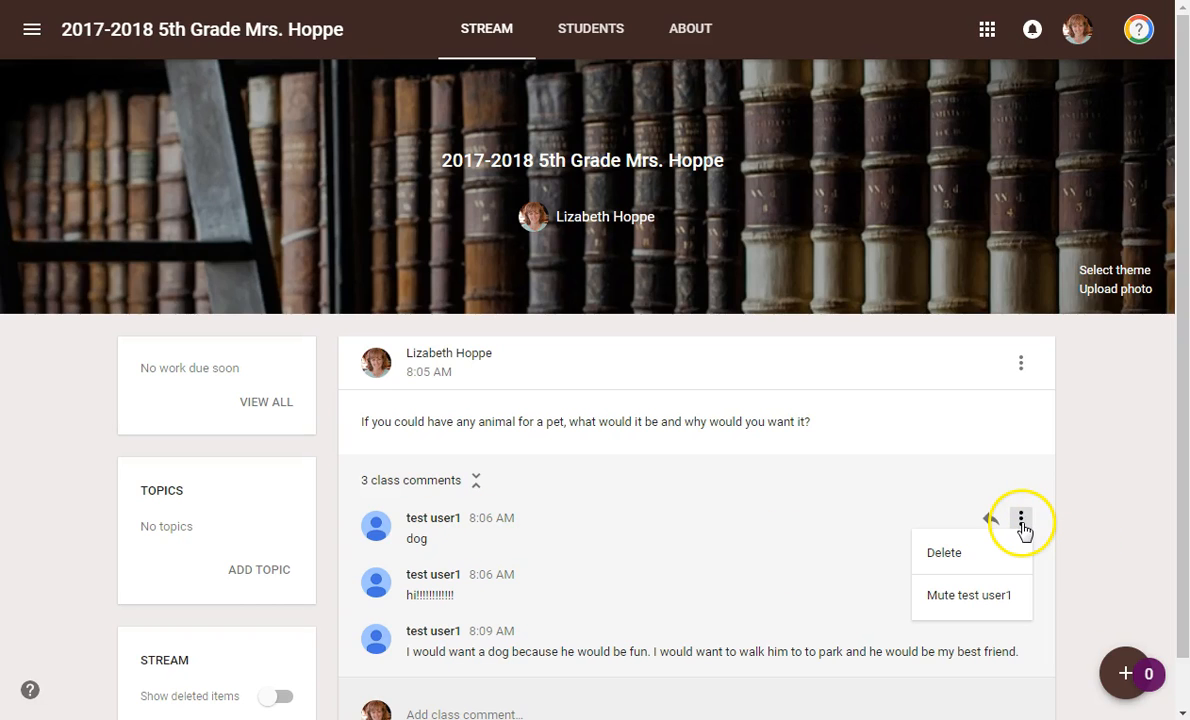
pyautogui.click(1008, 563)
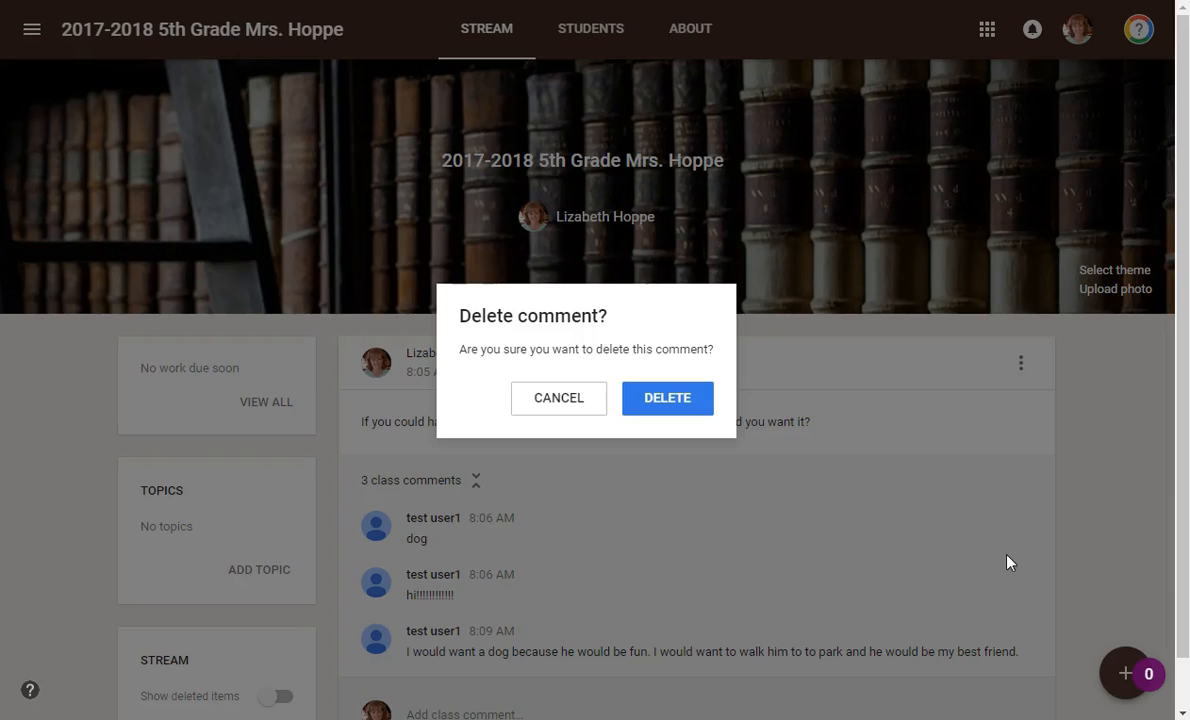
pyautogui.click(665, 398)
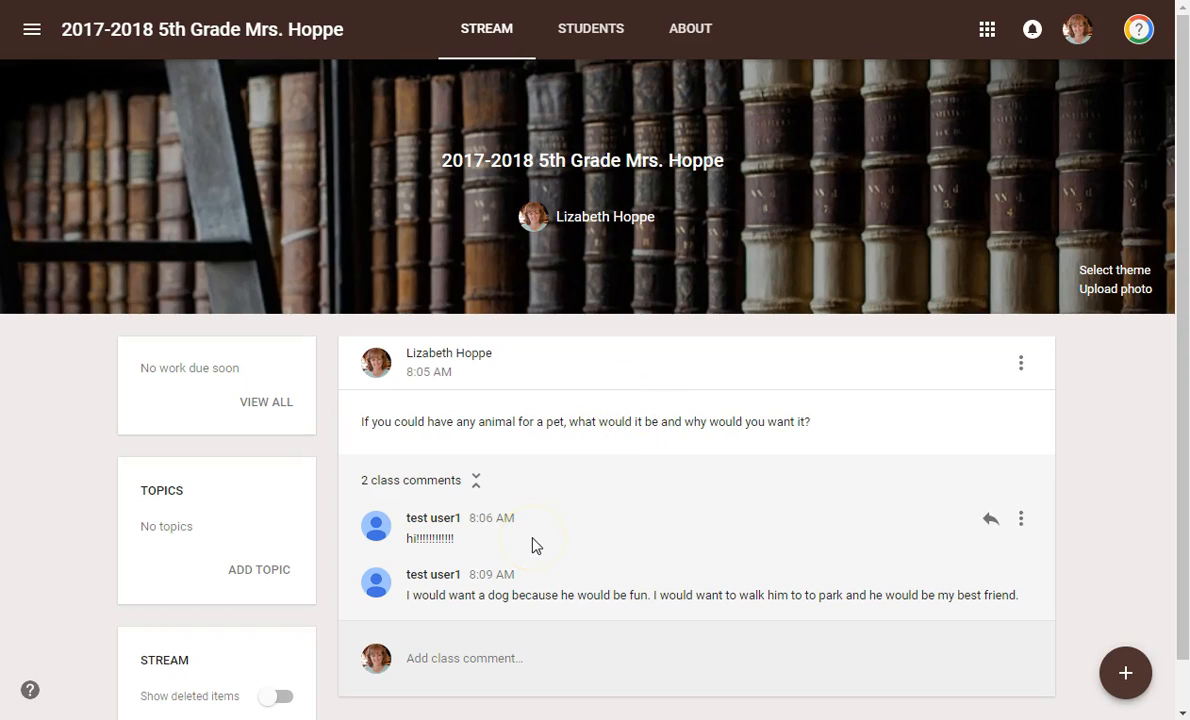
# Mute the student test user1 from the "hi!!!!!!!!!!!!" comment on the pet question announcement
pyautogui.click(1020, 522)
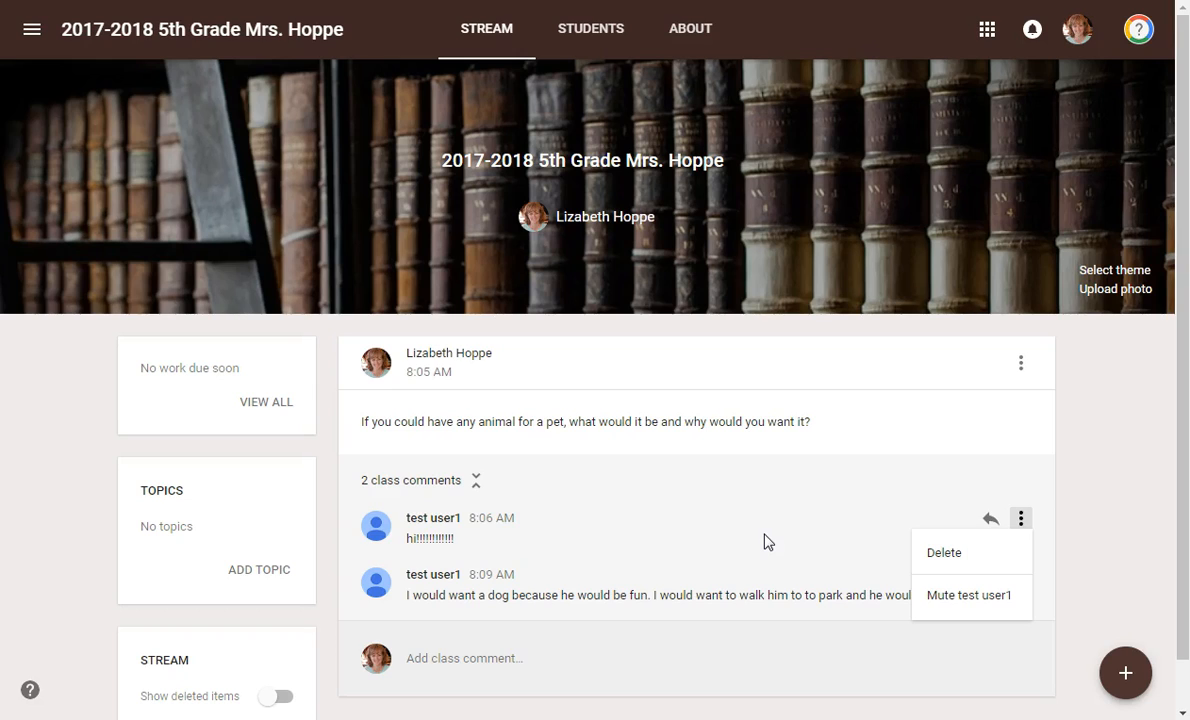
pyautogui.click(955, 597)
pyautogui.click(688, 464)
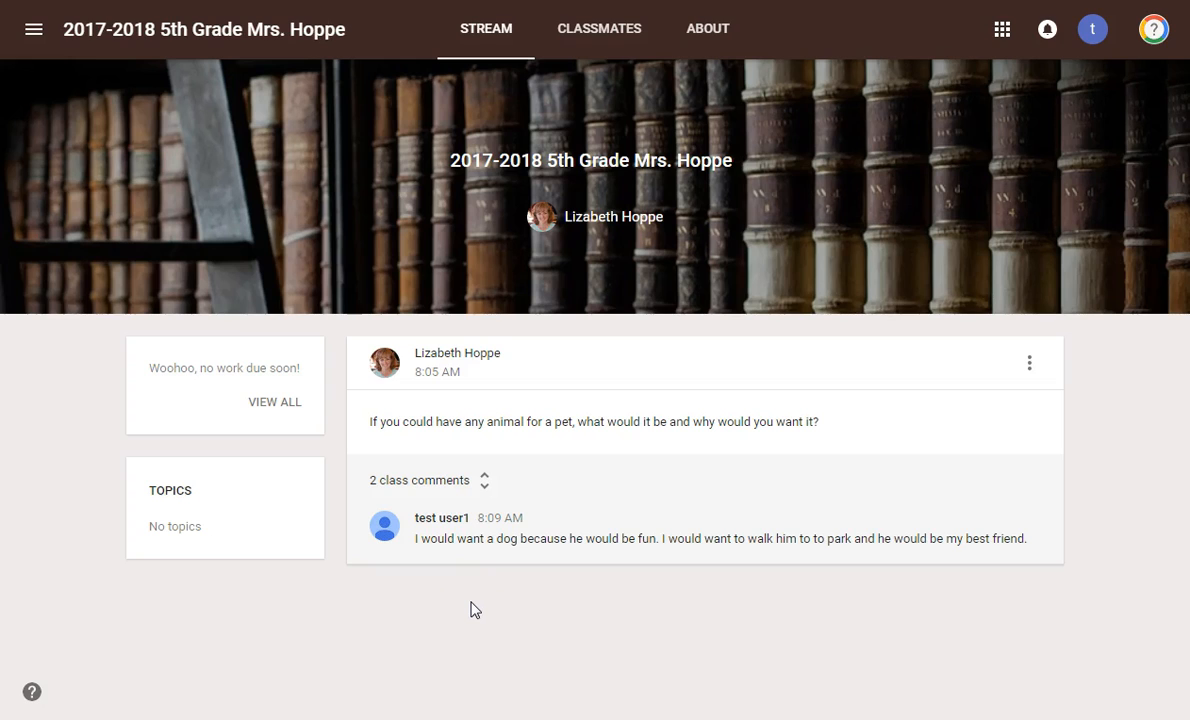
# Return to the teacher account's student list, select the muted student test user1 and open the actions available for the selection
pyautogui.click(597, 240)
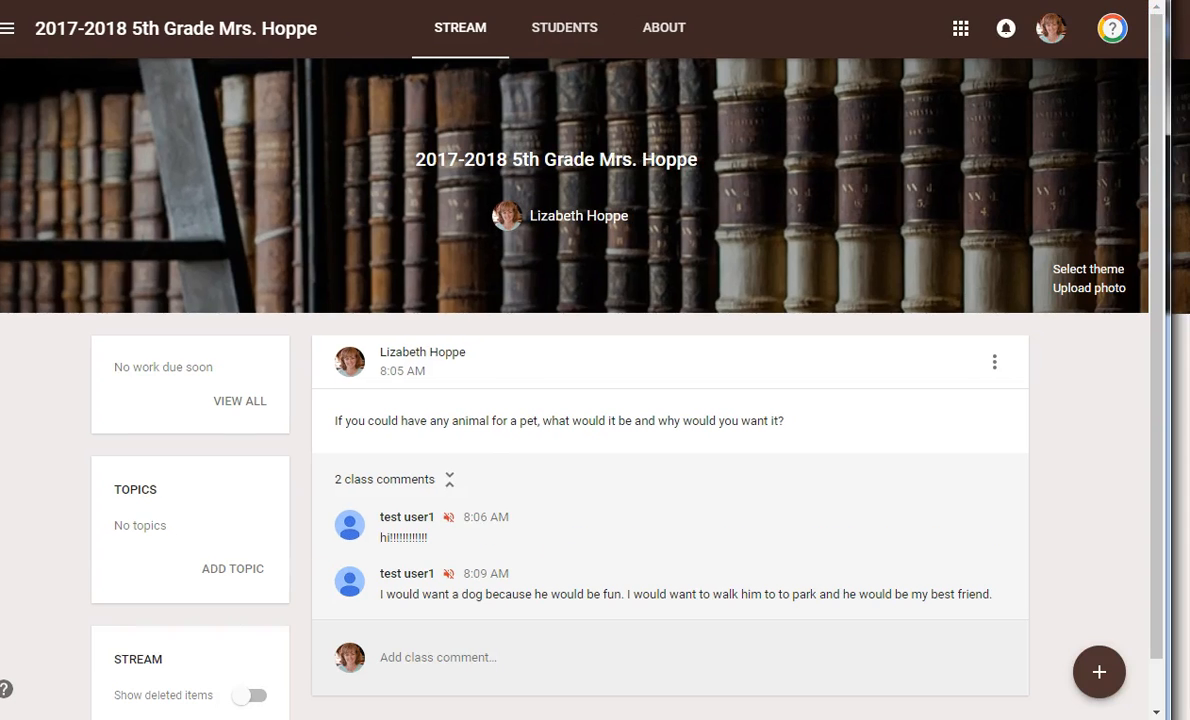
pyautogui.click(576, 42)
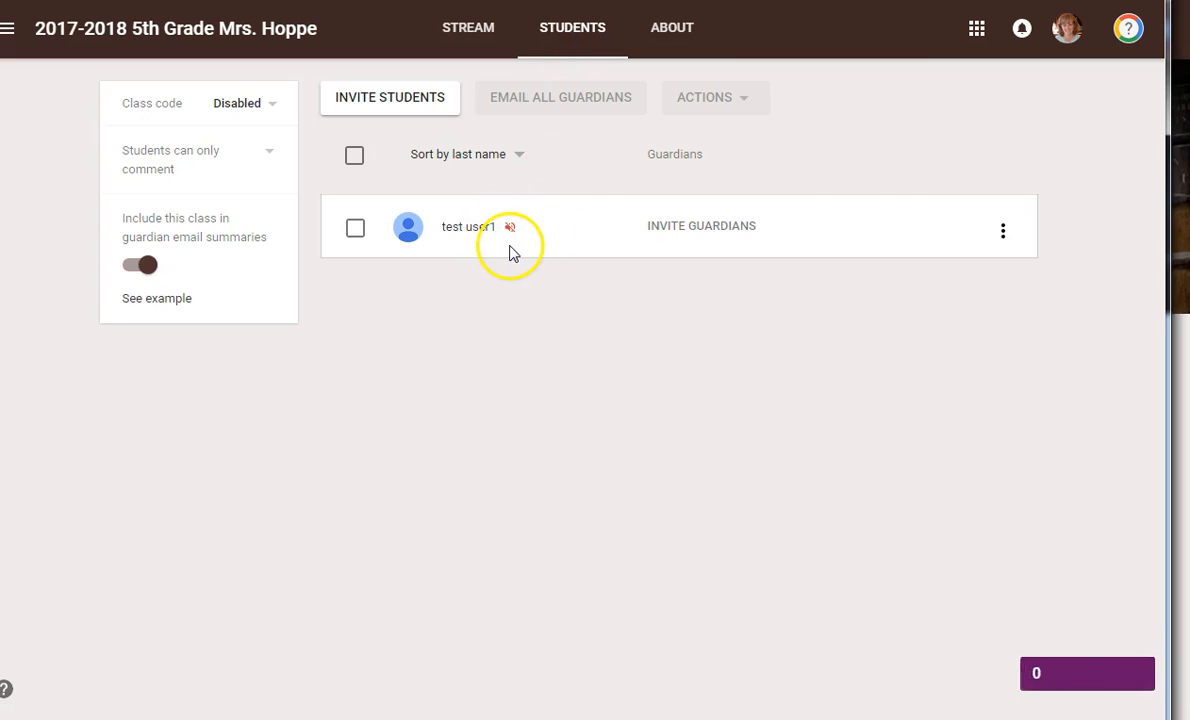
pyautogui.click(1003, 234)
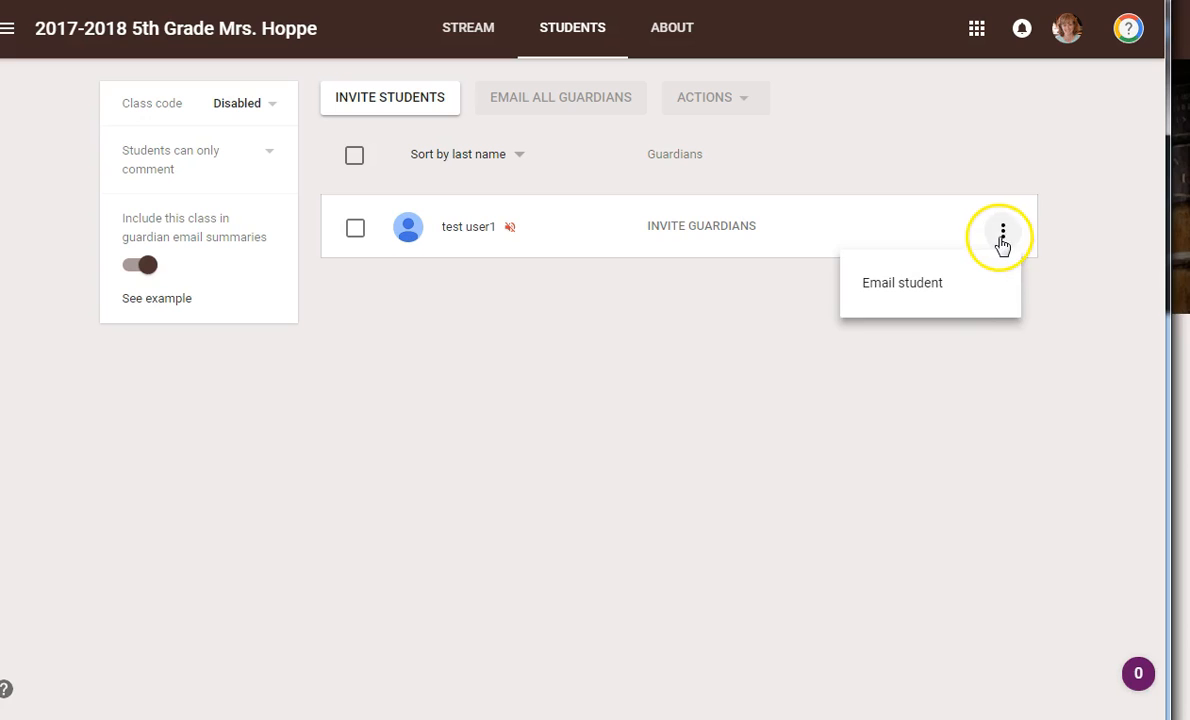
pyautogui.click(1003, 240)
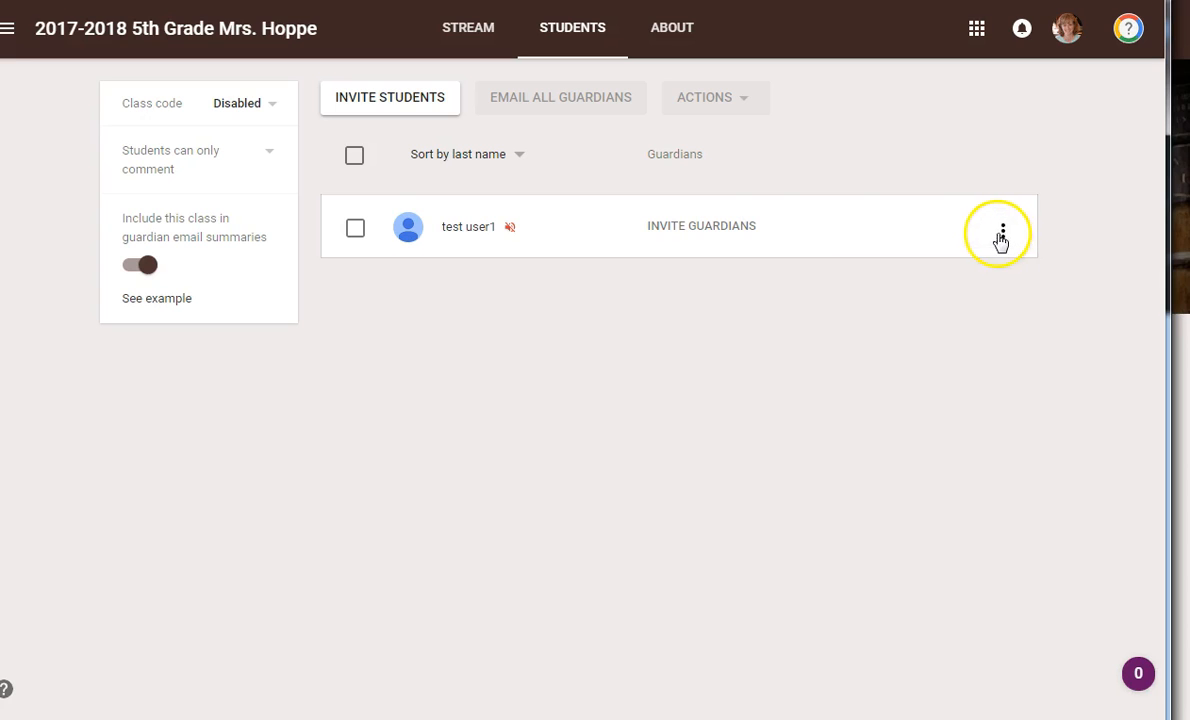
pyautogui.click(355, 228)
pyautogui.click(721, 103)
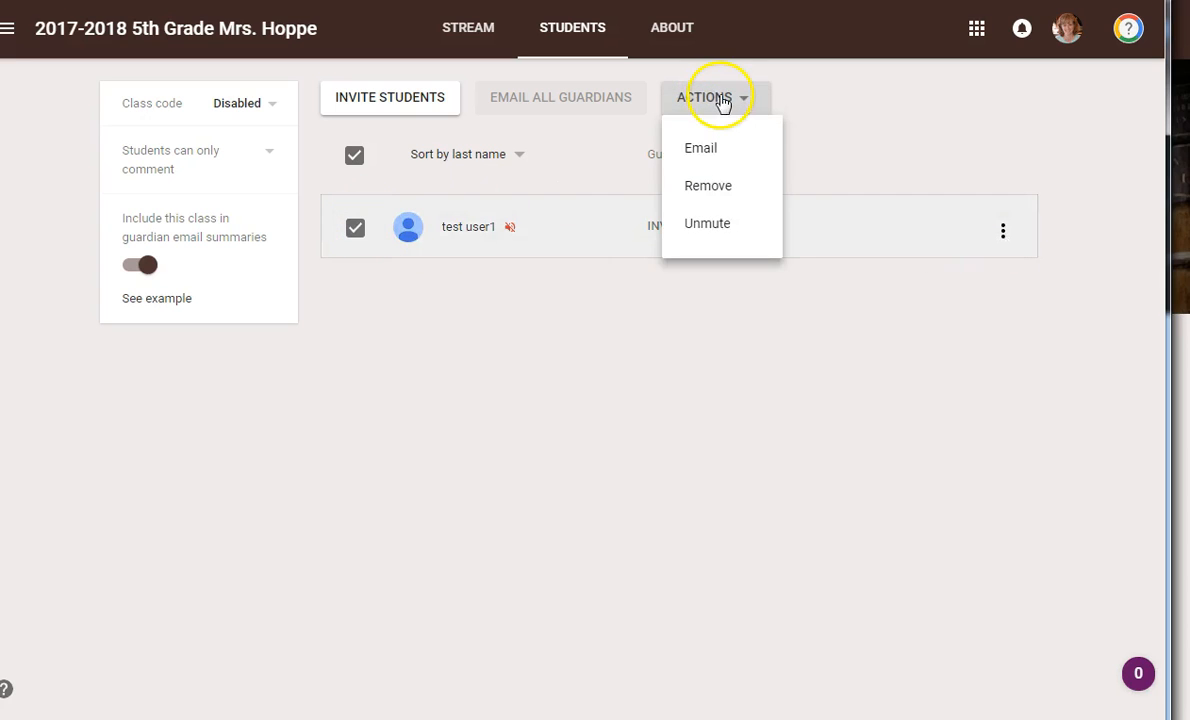